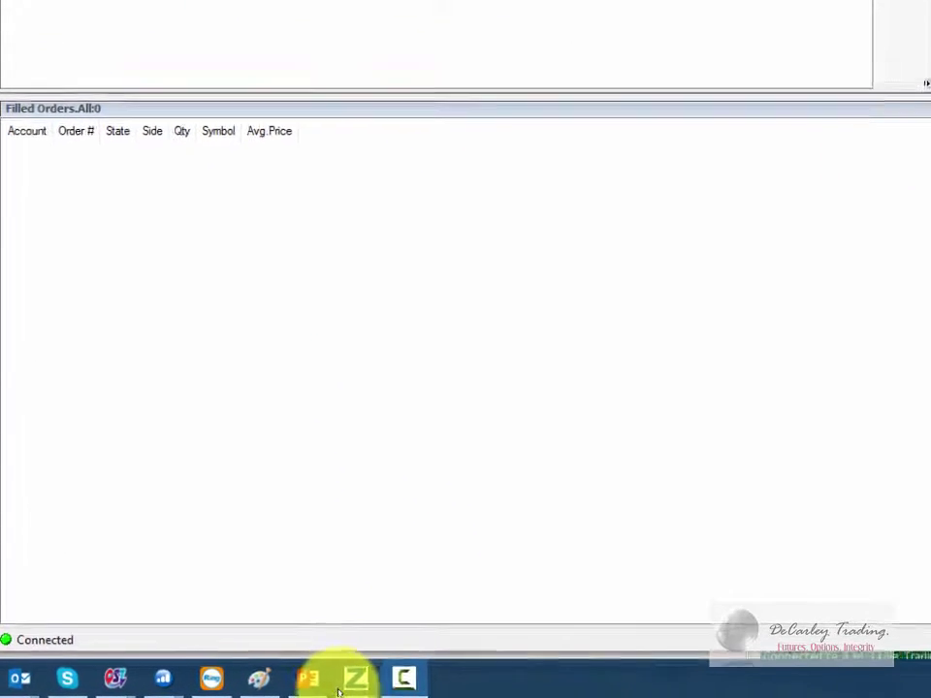
Bring the ESZ6 5-minute chart window to the front, move it over the trading workspace and enlarge it.
{"action": "mouse_move", "coordinate": [175, 691]}
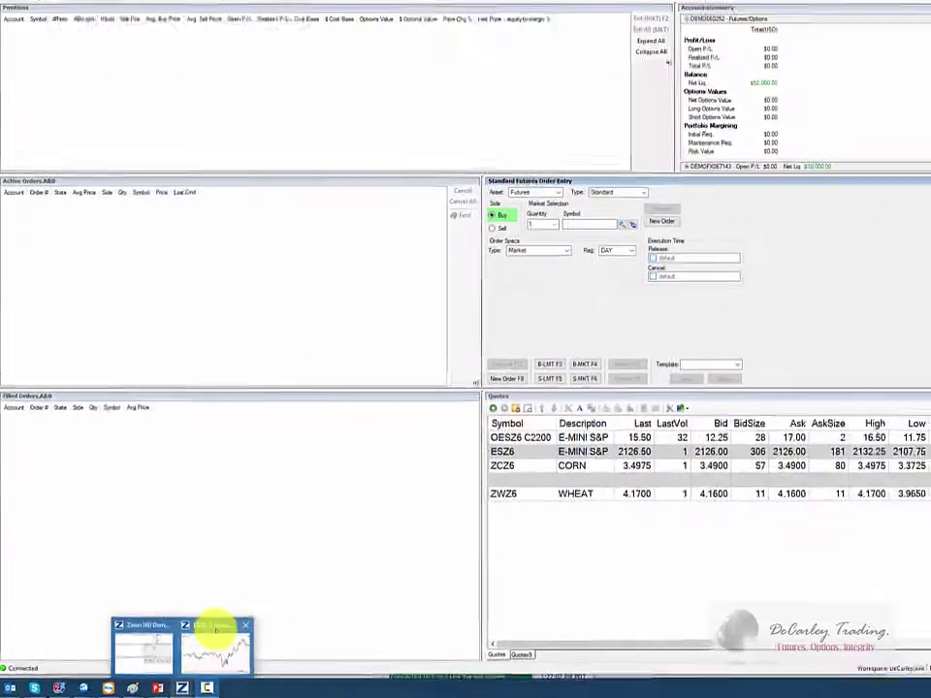
{"action": "left_click", "coordinate": [436, 606]}
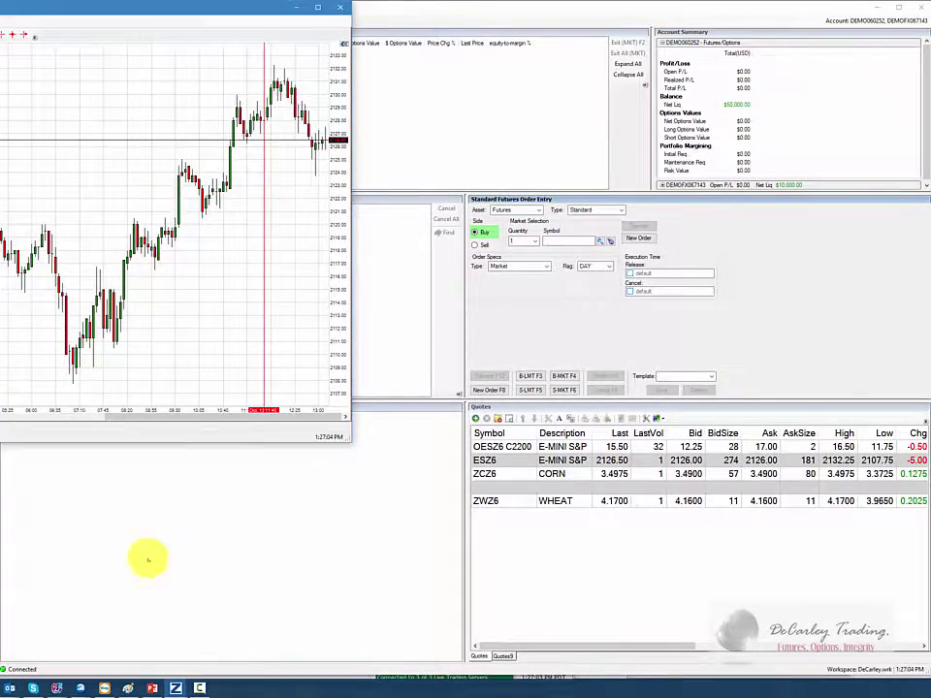
{"action": "left_click_drag", "start_coordinate": [102, 9], "coordinate": [609, 125]}
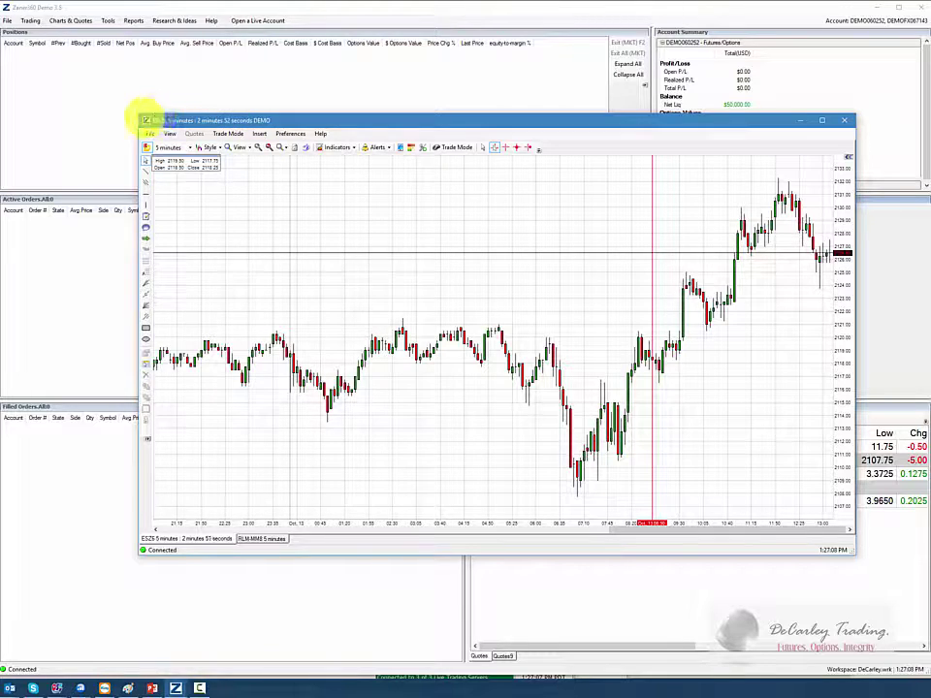
{"action": "left_click_drag", "start_coordinate": [141, 114], "coordinate": [70, 38]}
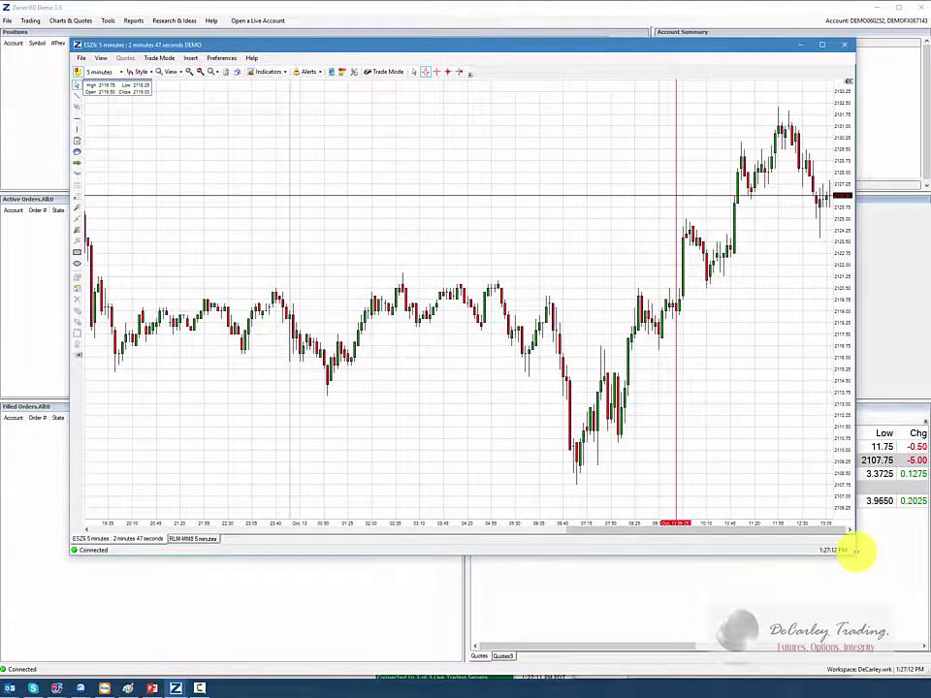
{"action": "left_click_drag", "start_coordinate": [855, 552], "coordinate": [907, 551]}
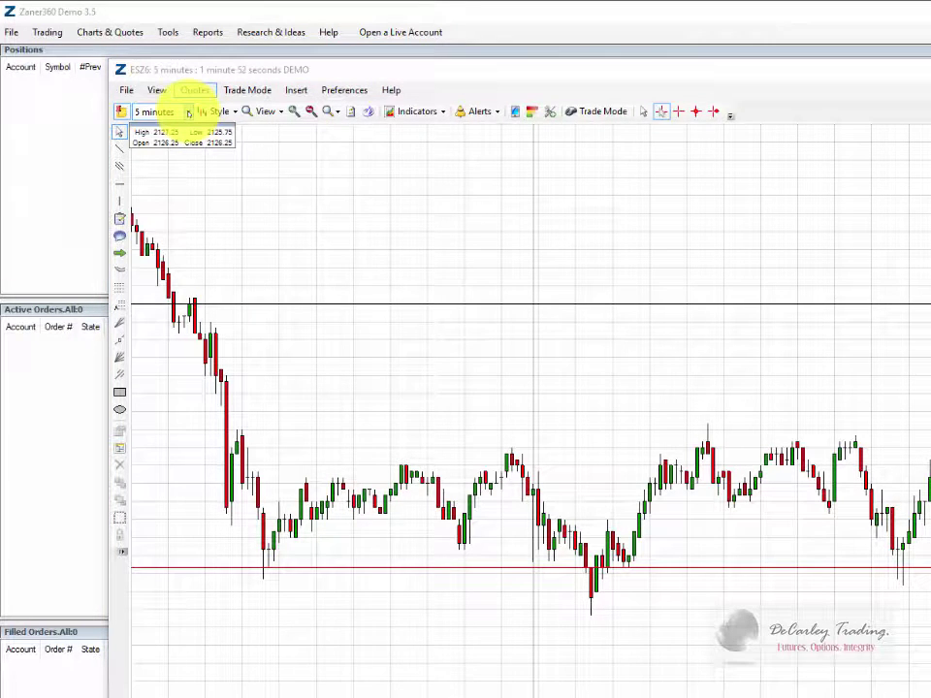
Set the ESZ6 chart's bar interval to Daily and zoom the chart out and in.
{"action": "left_click", "coordinate": [188, 112]}
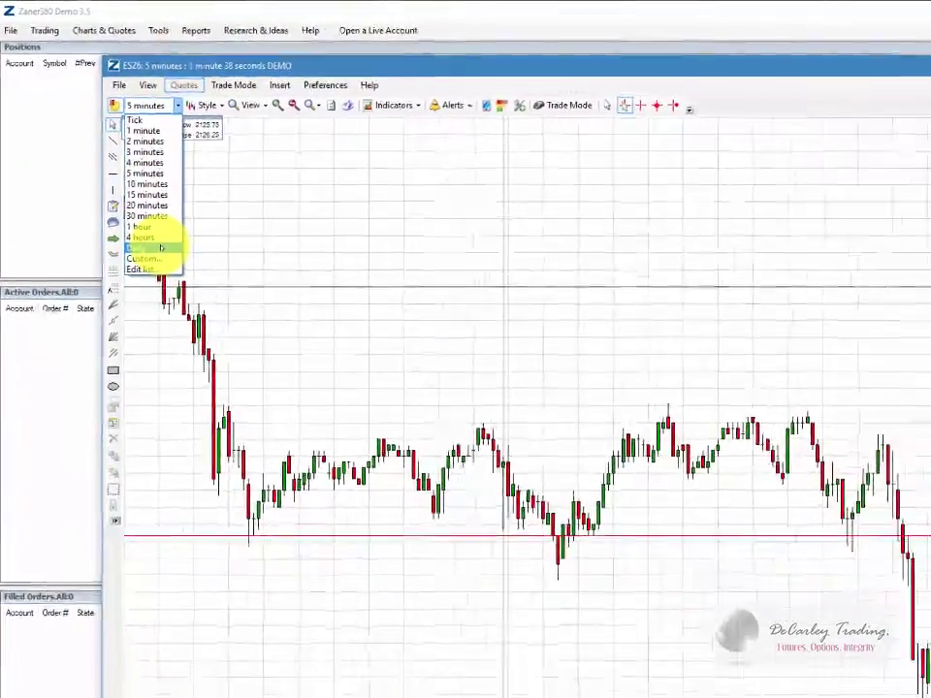
{"action": "left_click", "coordinate": [205, 366]}
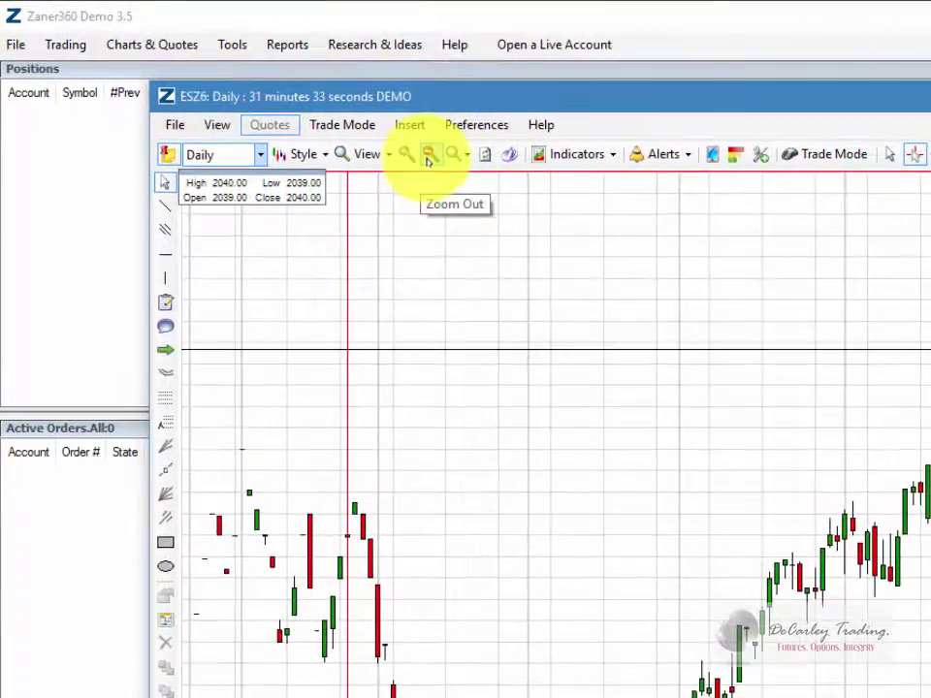
{"action": "left_click", "coordinate": [429, 160]}
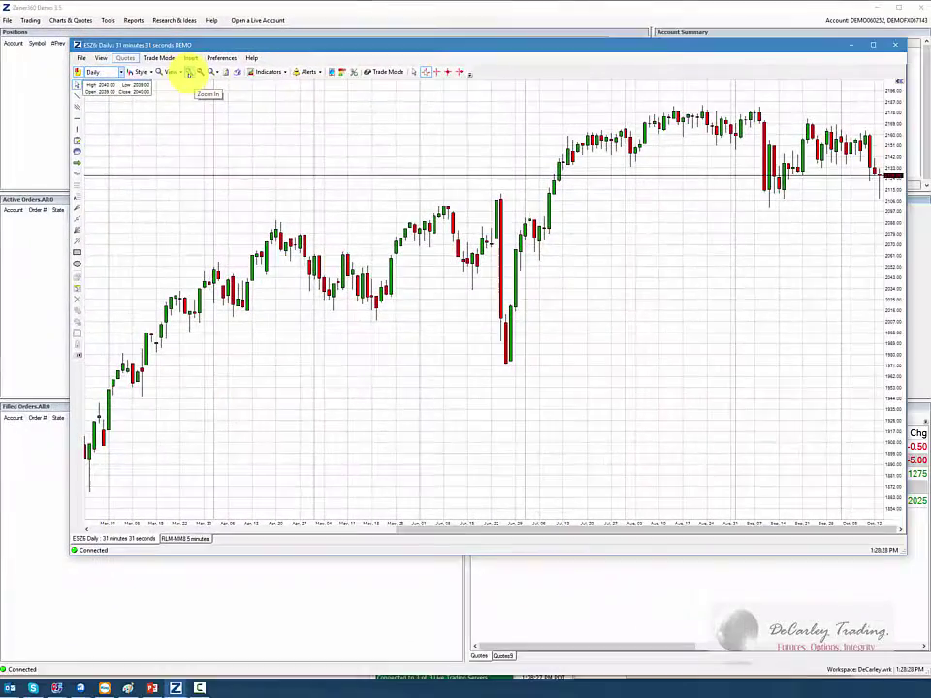
{"action": "left_click", "coordinate": [190, 74]}
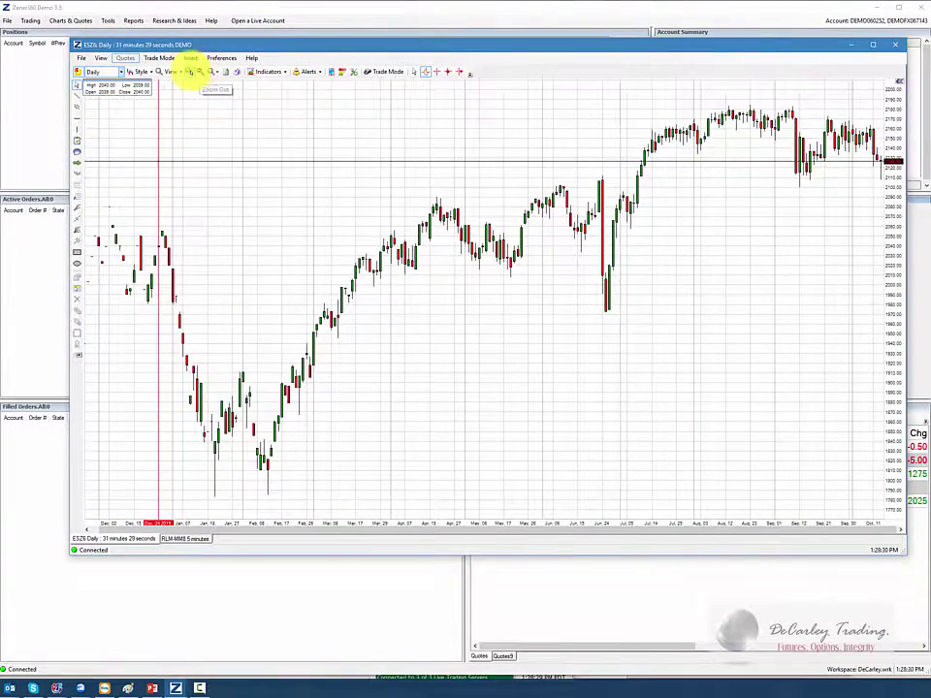
Set the daily chart's view to 31 days and zoom out several times for a longer price history.
{"action": "left_click", "coordinate": [172, 73]}
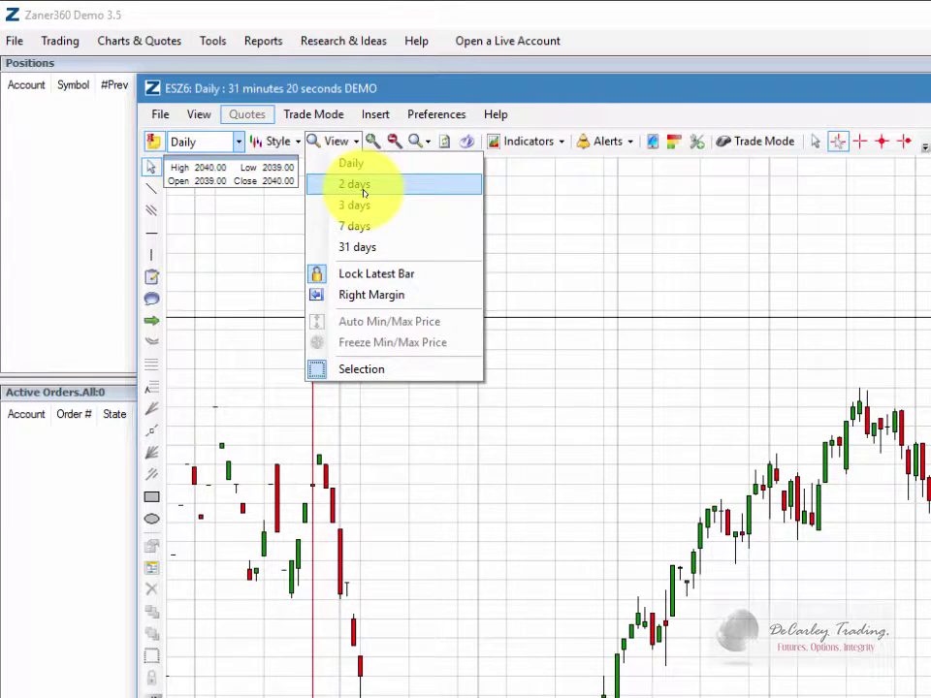
{"action": "left_click", "coordinate": [359, 247]}
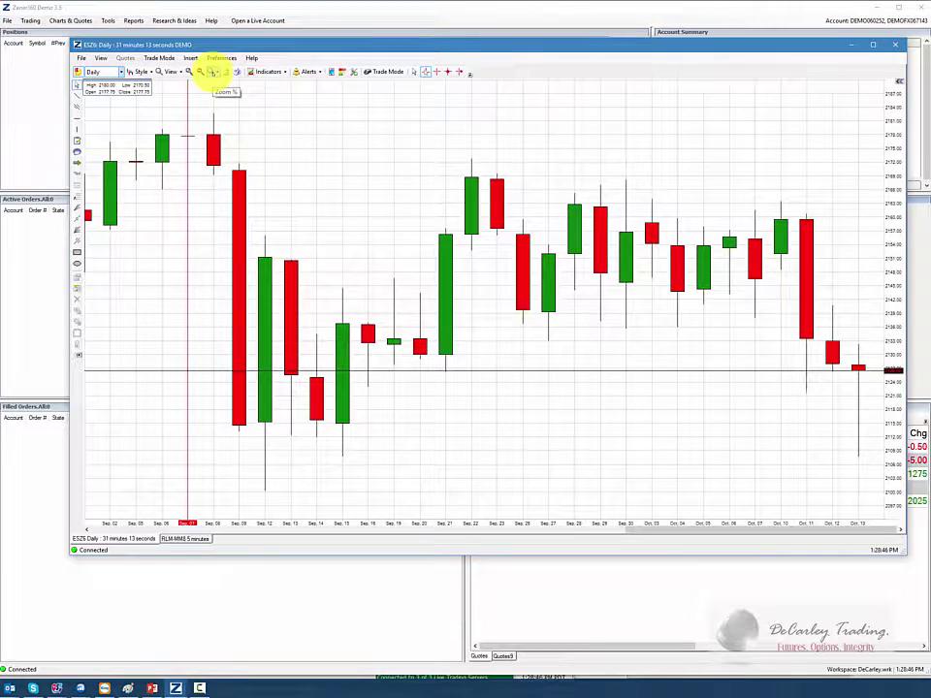
{"action": "left_click", "coordinate": [198, 72]}
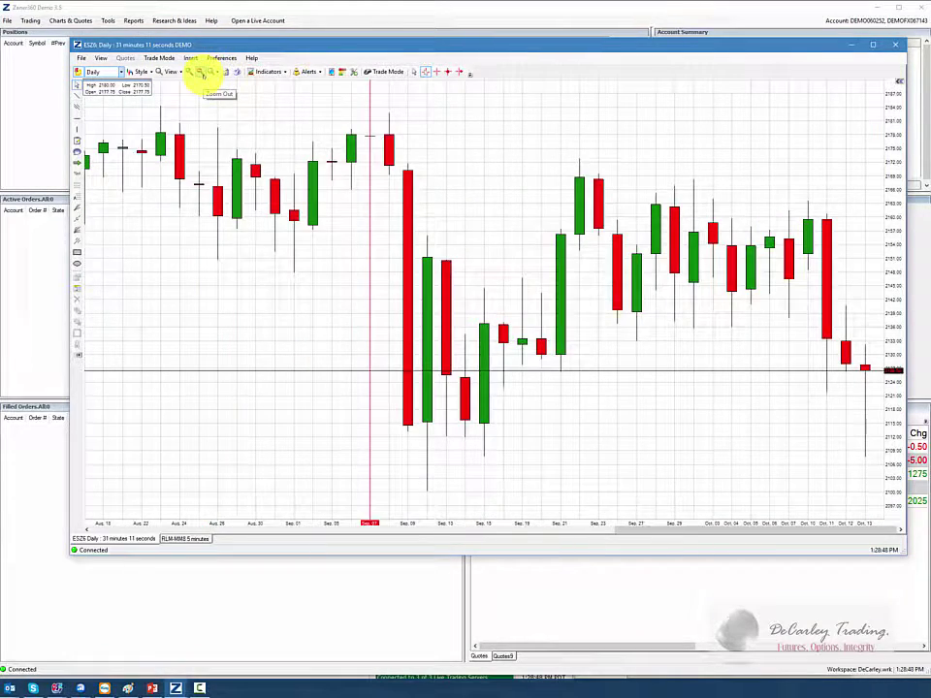
{"action": "left_click", "coordinate": [199, 73]}
{"action": "left_click", "coordinate": [199, 73]}
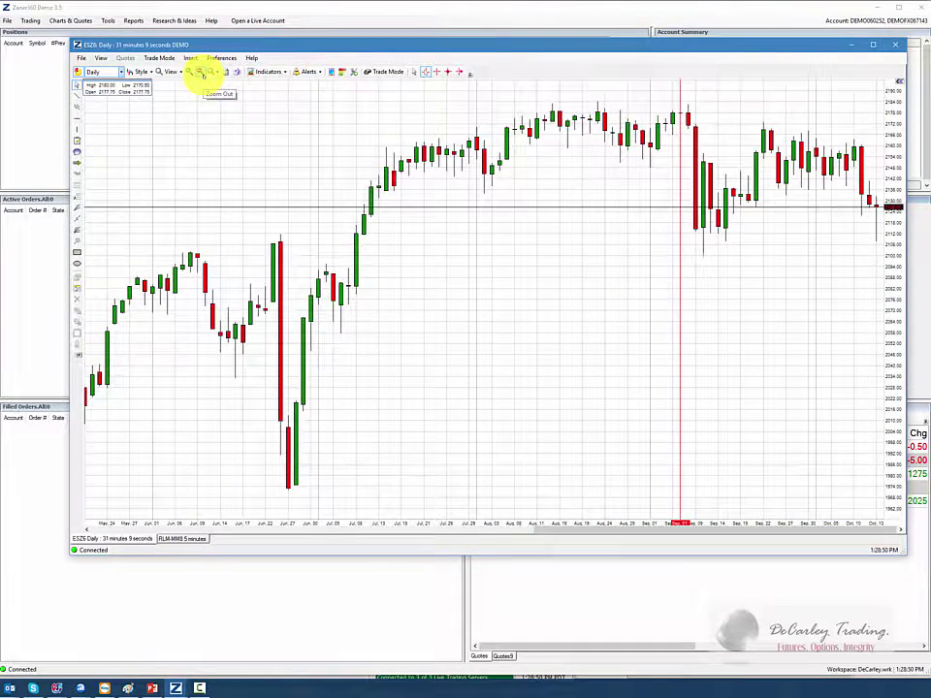
{"action": "left_click", "coordinate": [200, 74]}
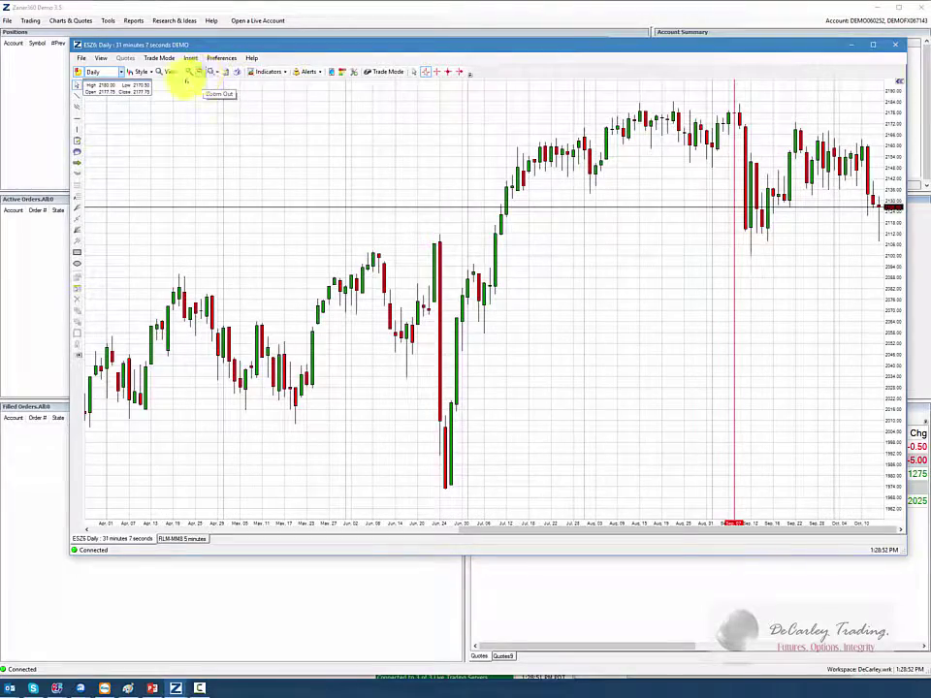
Turn on the chart's right margin and bring the latest bars into view.
{"action": "left_click", "coordinate": [169, 73]}
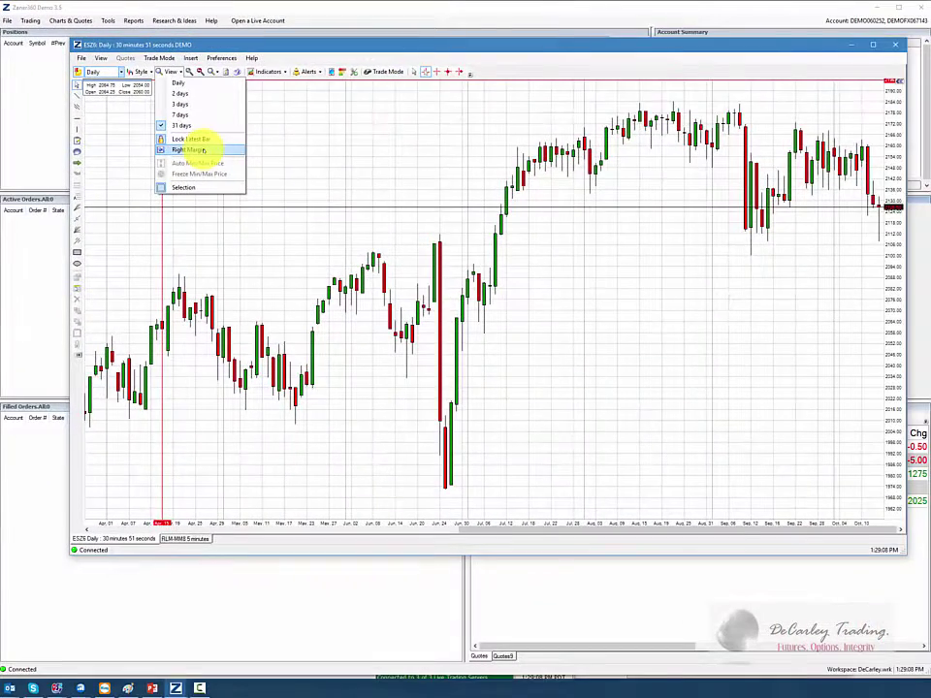
{"action": "left_click", "coordinate": [203, 149]}
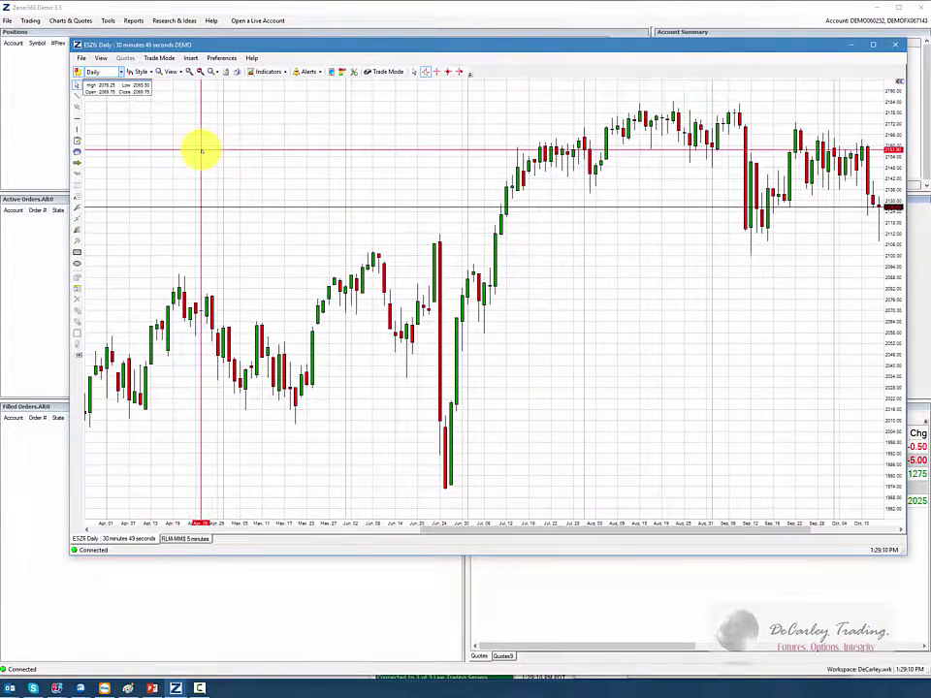
{"action": "left_click_drag", "start_coordinate": [767, 533], "coordinate": [883, 533]}
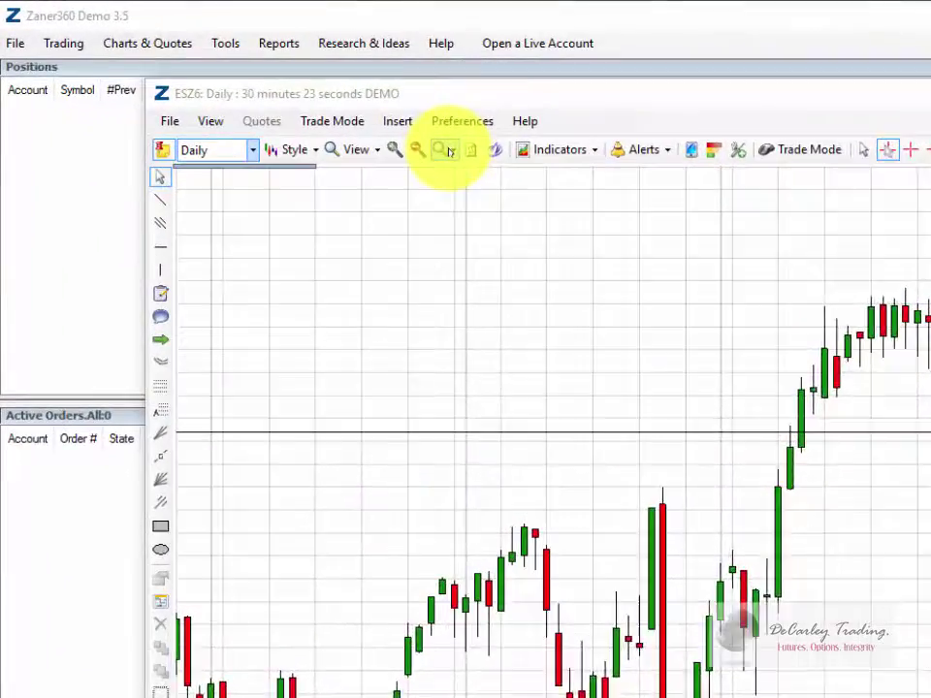
Try the chart at 75% zoom and settle on 50%.
{"action": "left_click", "coordinate": [308, 103]}
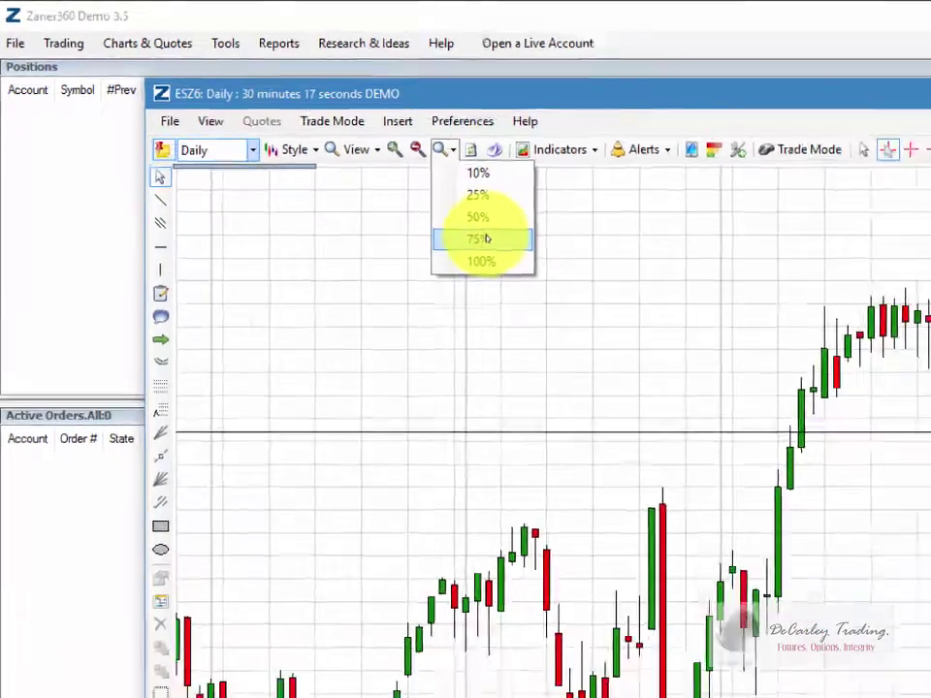
{"action": "left_click", "coordinate": [527, 264]}
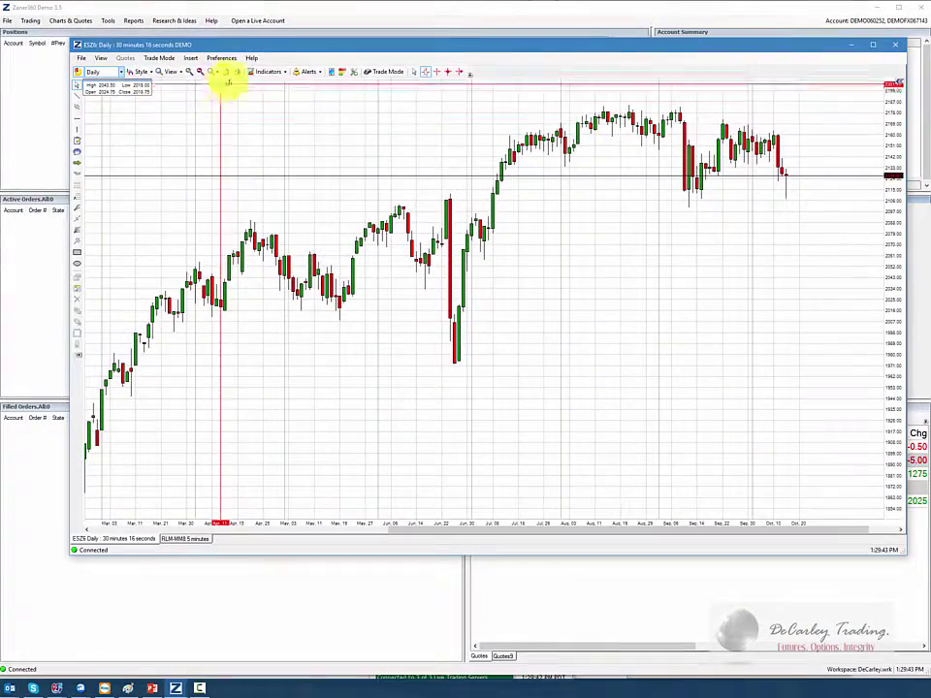
{"action": "left_click", "coordinate": [217, 74]}
{"action": "left_click", "coordinate": [225, 104]}
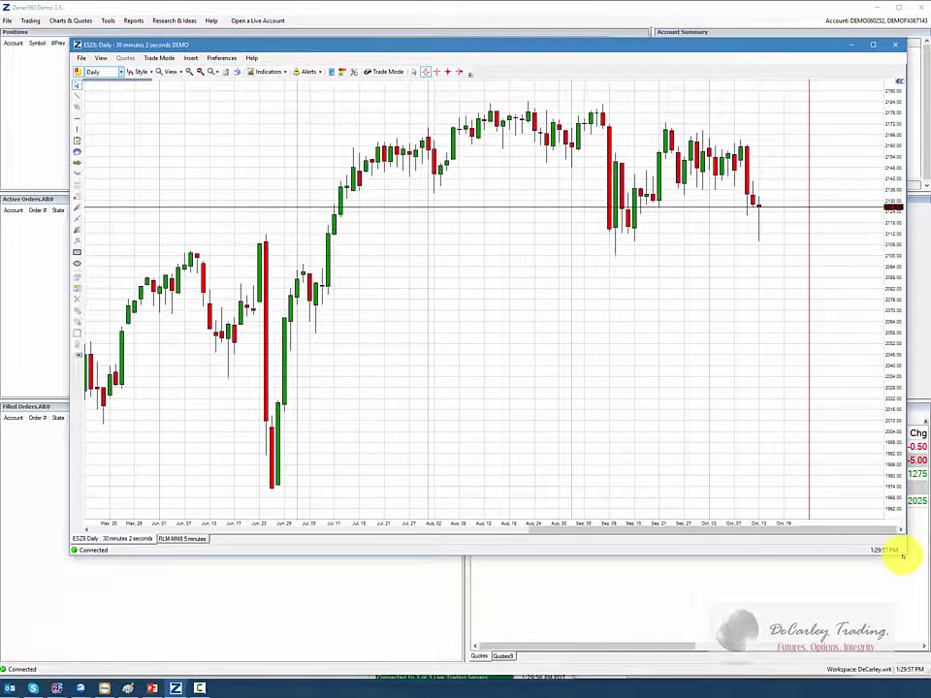
Shrink the chart window to uncover the quote board and link the chart to the selected quote symbol.
{"action": "left_click_drag", "start_coordinate": [902, 554], "coordinate": [683, 415]}
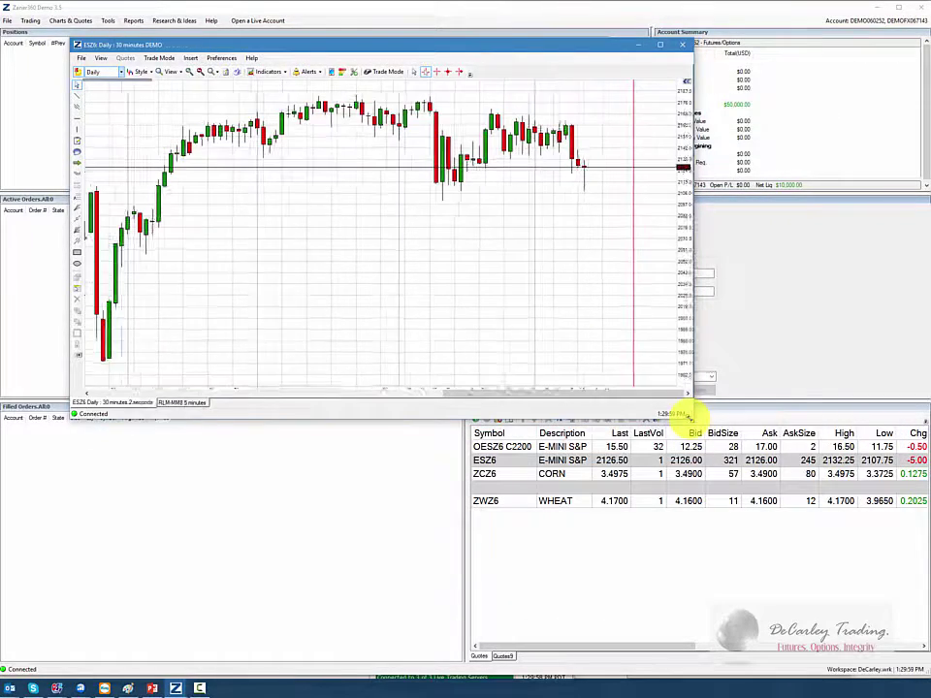
{"action": "left_click", "coordinate": [237, 72]}
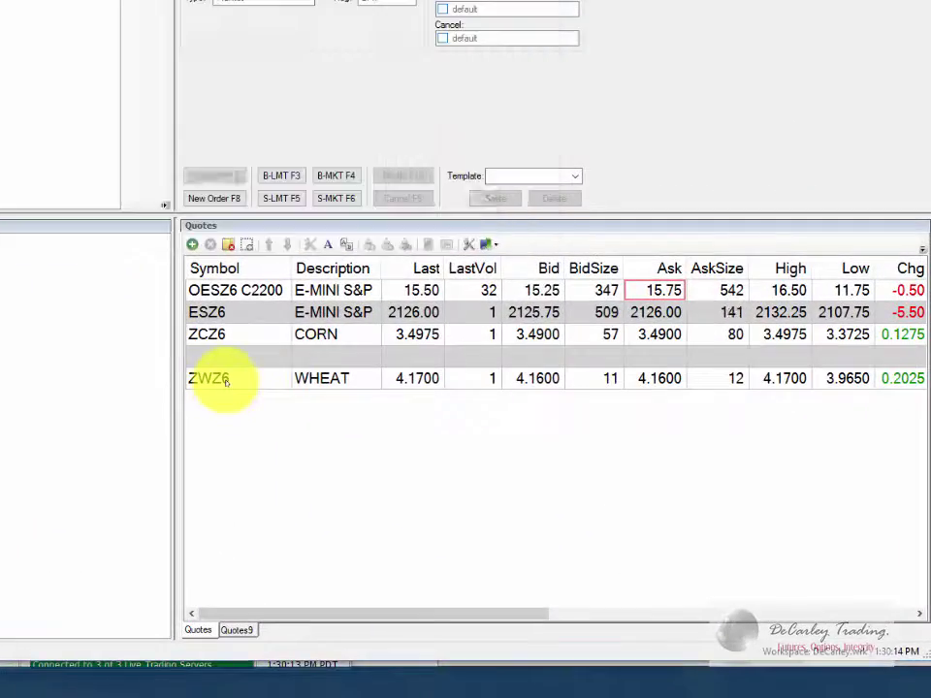
Load ZWZ6 wheat from the quote board into the linked chart, followed by ZCZ6 corn.
{"action": "left_click", "coordinate": [224, 381]}
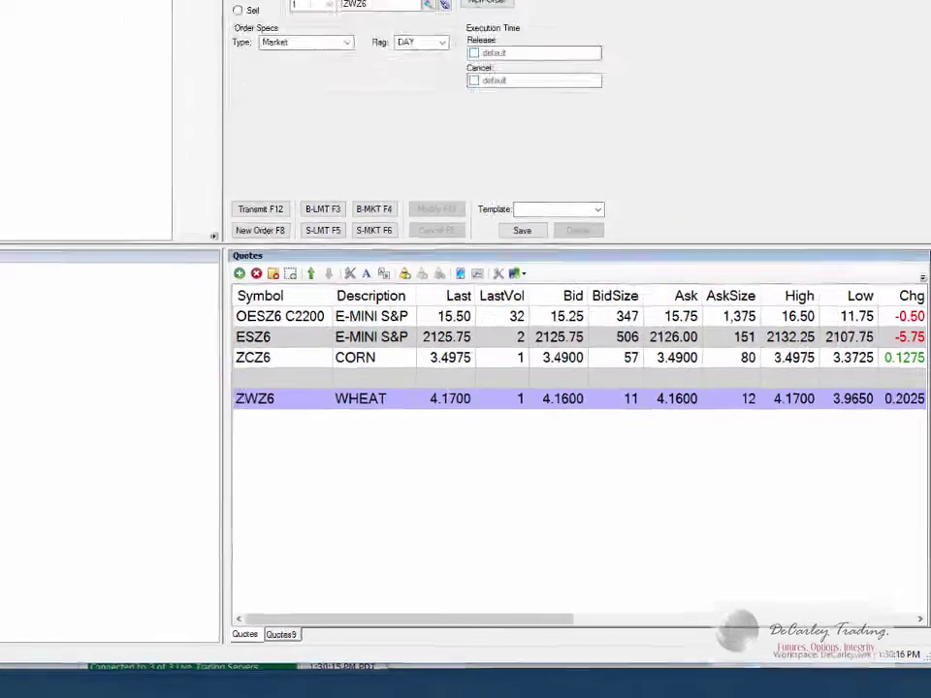
{"action": "mouse_move", "coordinate": [176, 688]}
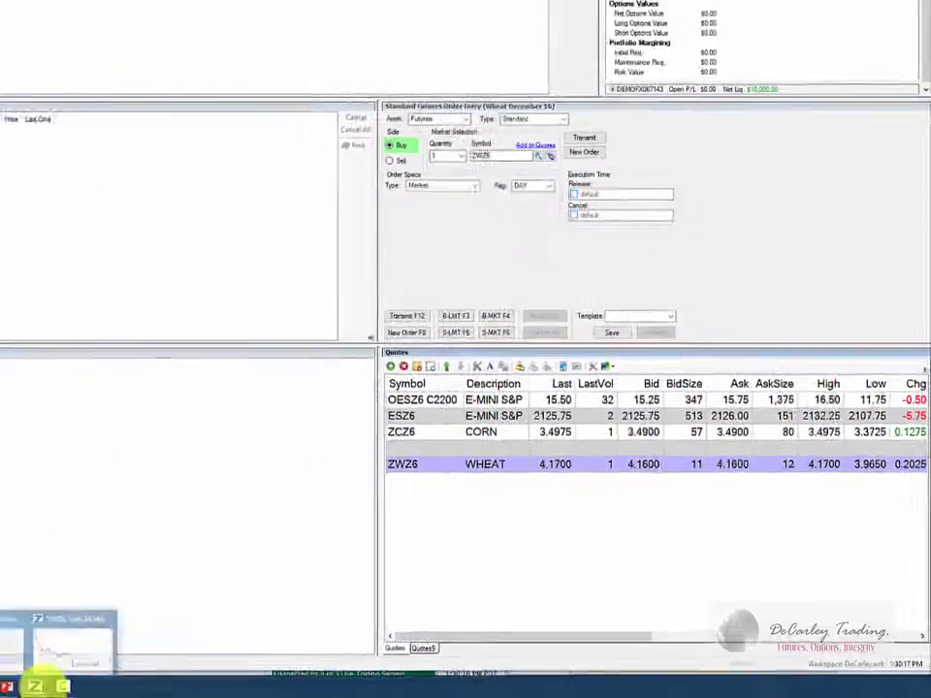
{"action": "left_click", "coordinate": [200, 659]}
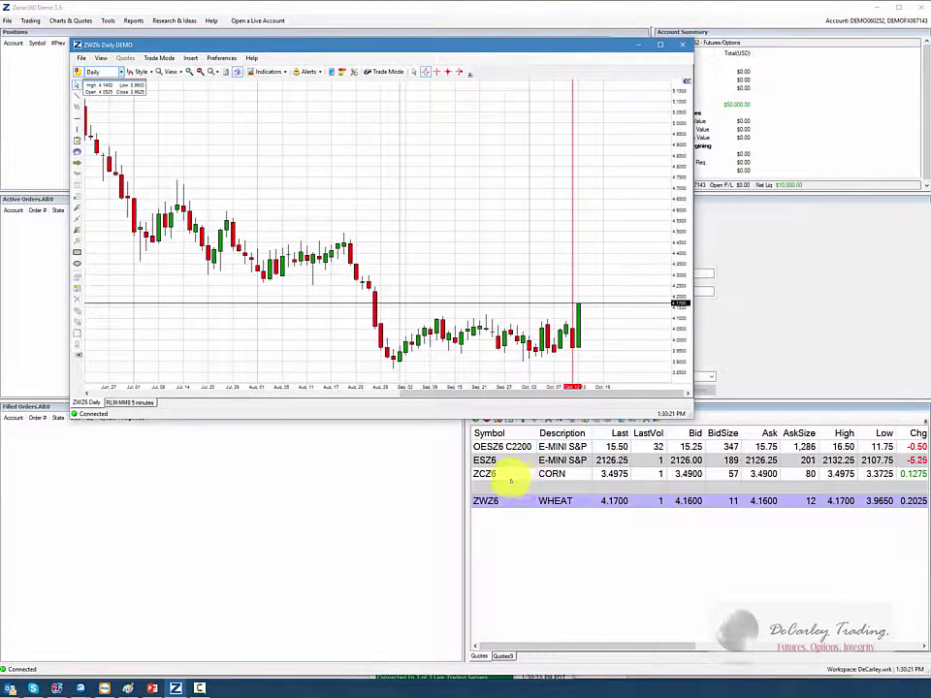
{"action": "left_click", "coordinate": [498, 474]}
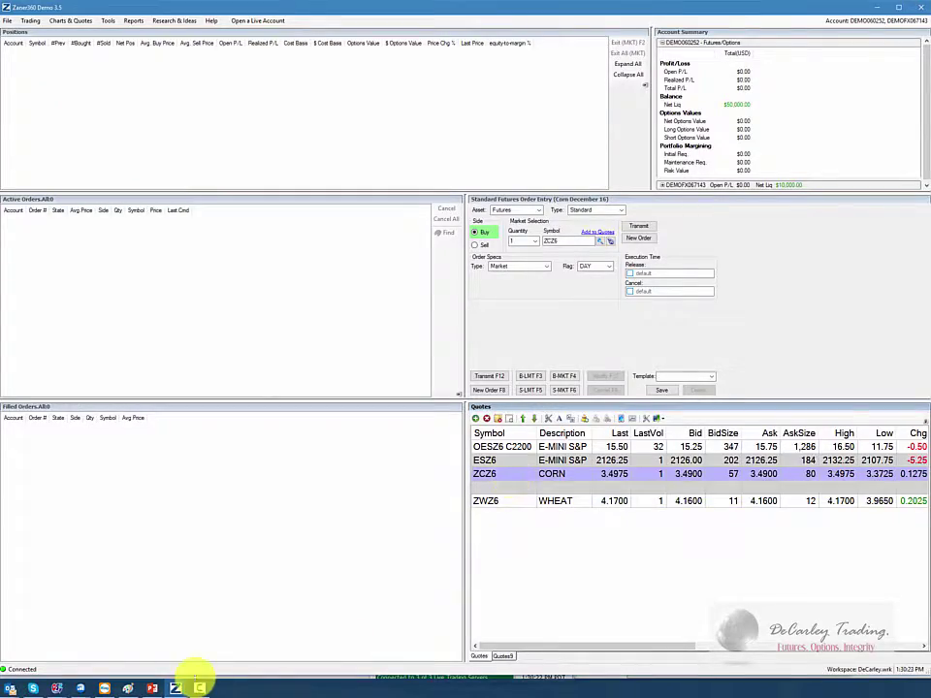
{"action": "mouse_move", "coordinate": [176, 685]}
{"action": "left_click", "coordinate": [202, 659]}
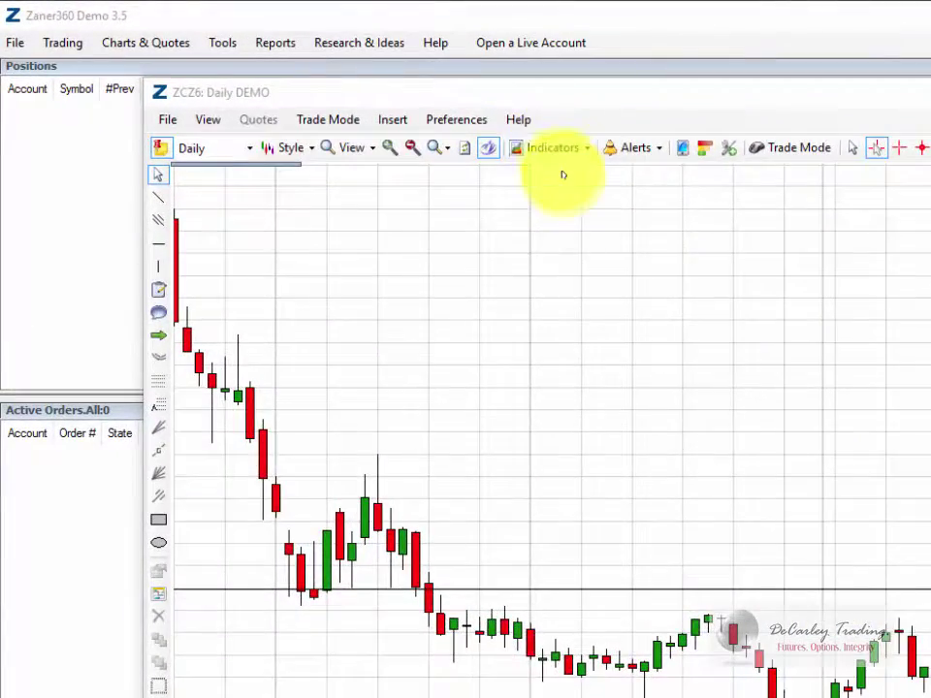
Add the Volume indicator to the ZCZ6 daily chart.
{"action": "left_click", "coordinate": [506, 128]}
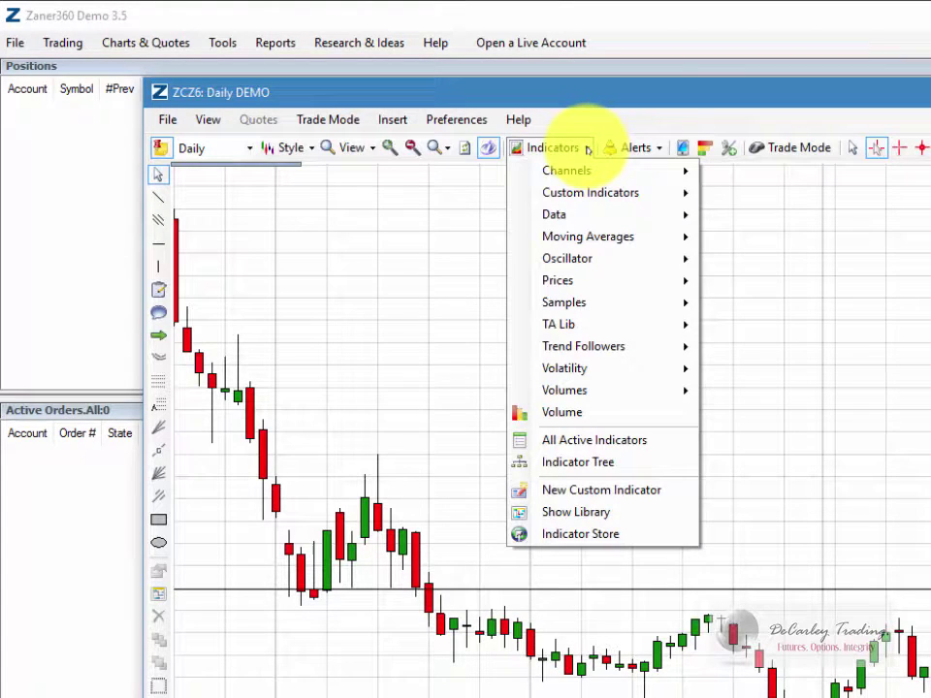
{"action": "mouse_move", "coordinate": [594, 172]}
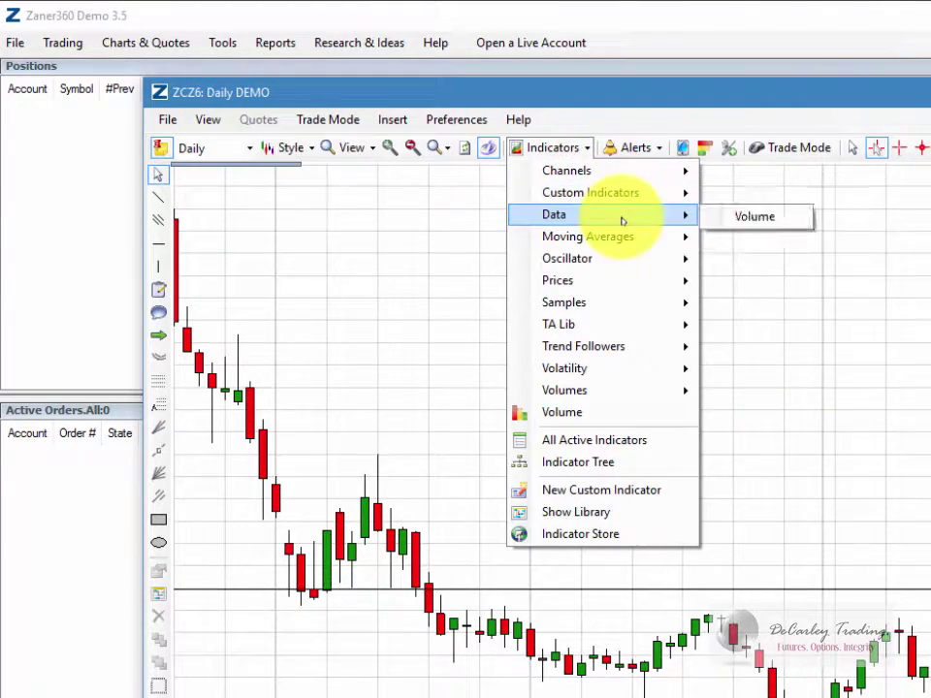
{"action": "mouse_move", "coordinate": [636, 260]}
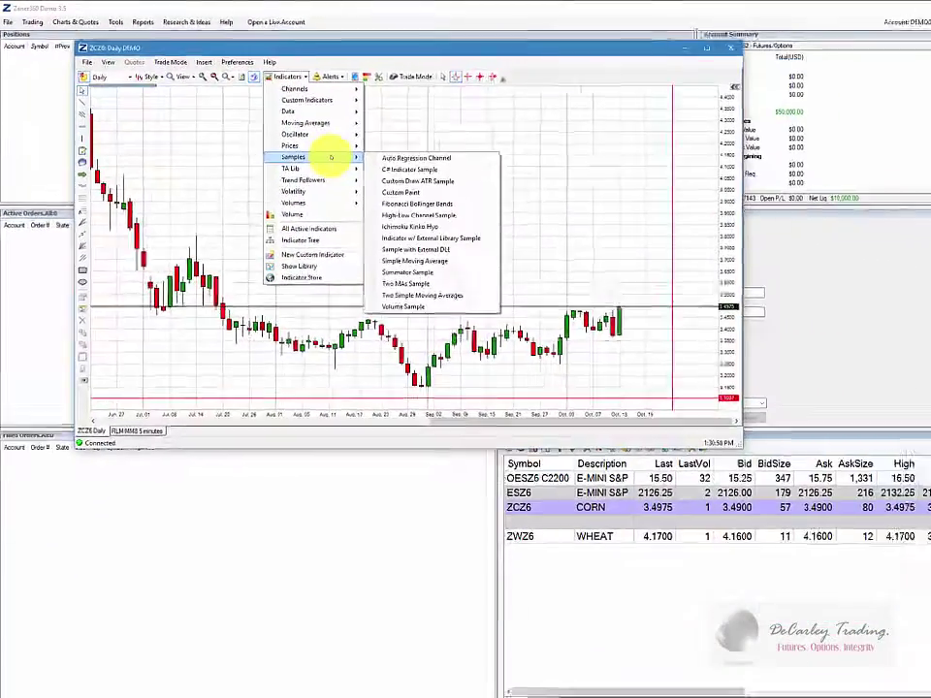
{"action": "left_click", "coordinate": [562, 412]}
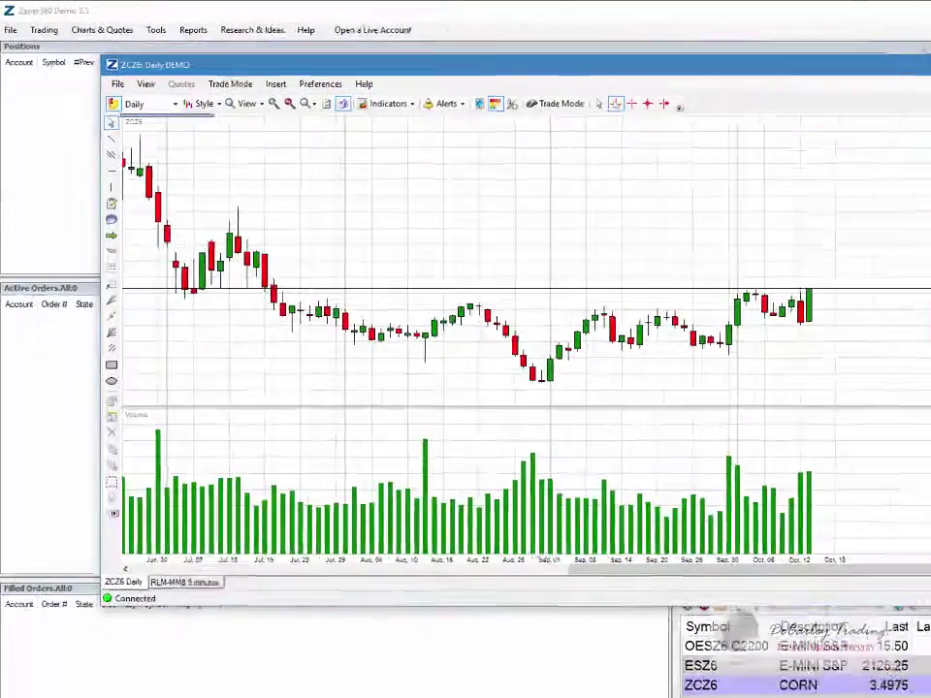
{"action": "left_click", "coordinate": [308, 72]}
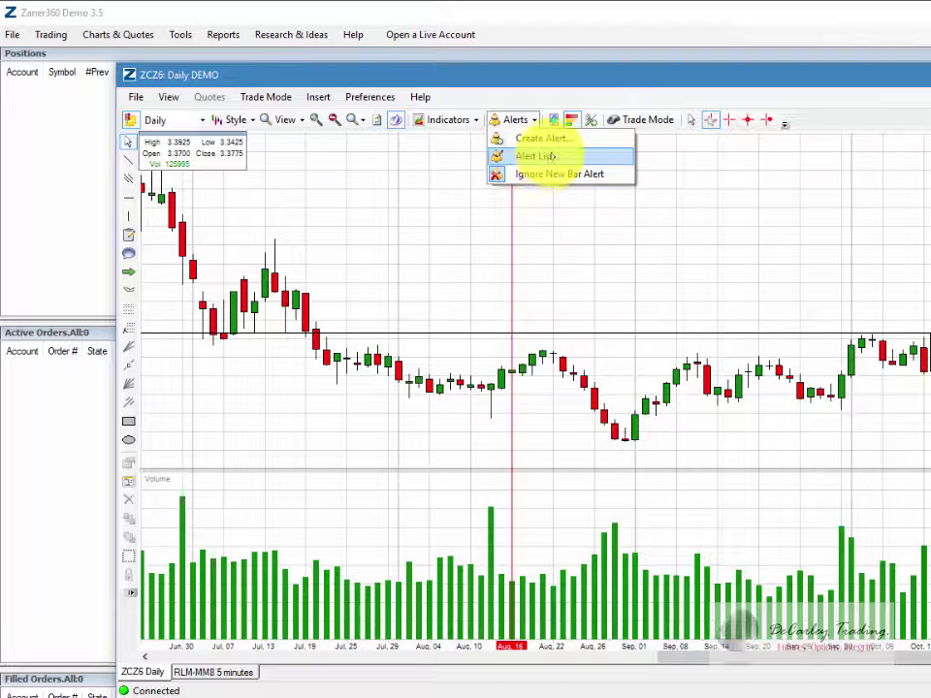
{"action": "left_click", "coordinate": [556, 95]}
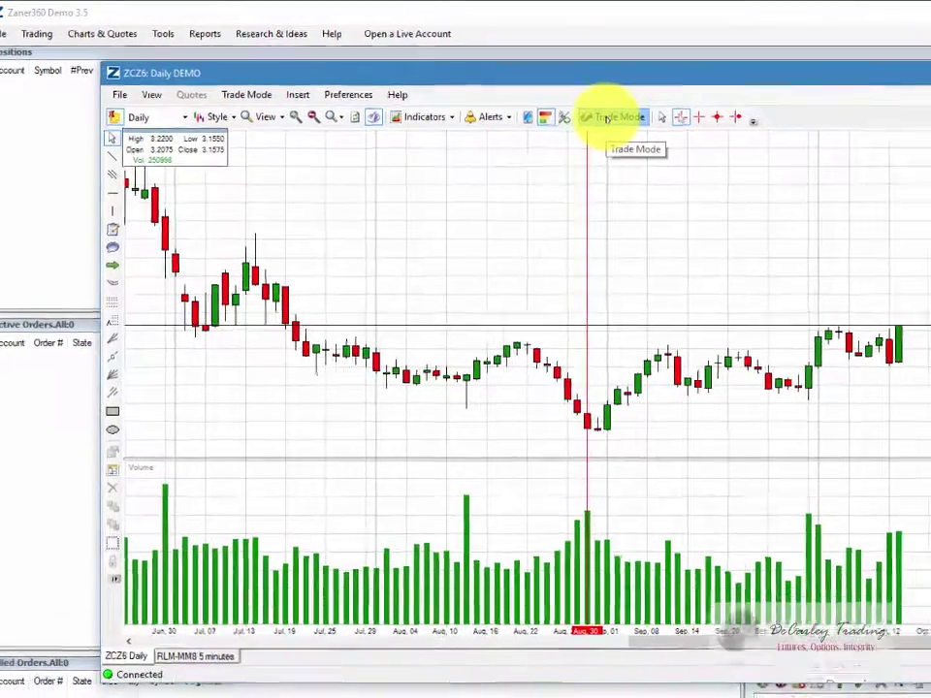
Turn on Trade Mode for the chart and load the ESZ6 contract from the quote board.
{"action": "left_click", "coordinate": [612, 117]}
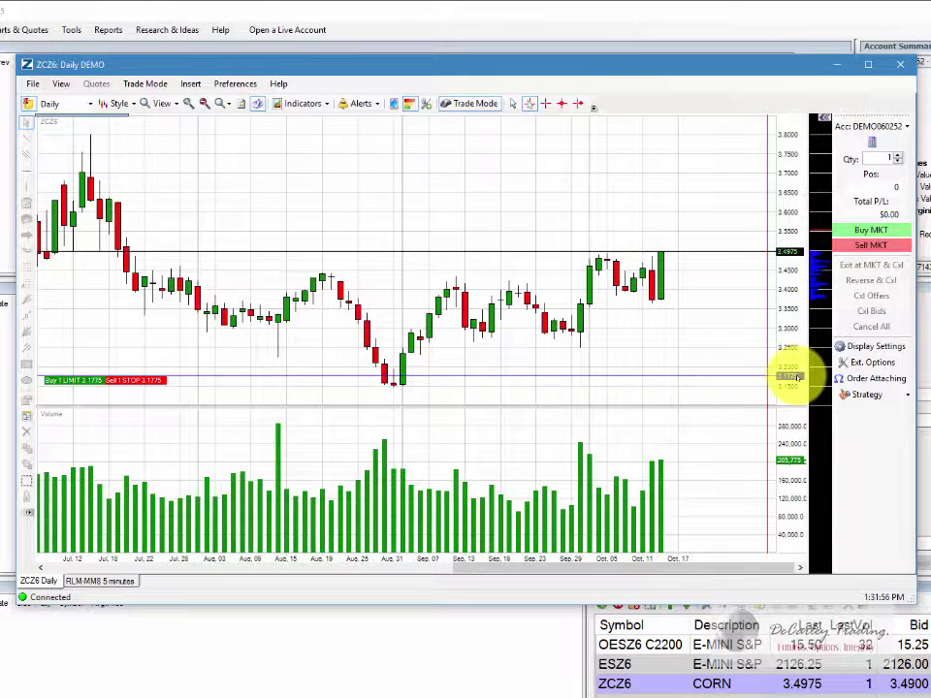
{"action": "left_click", "coordinate": [614, 663]}
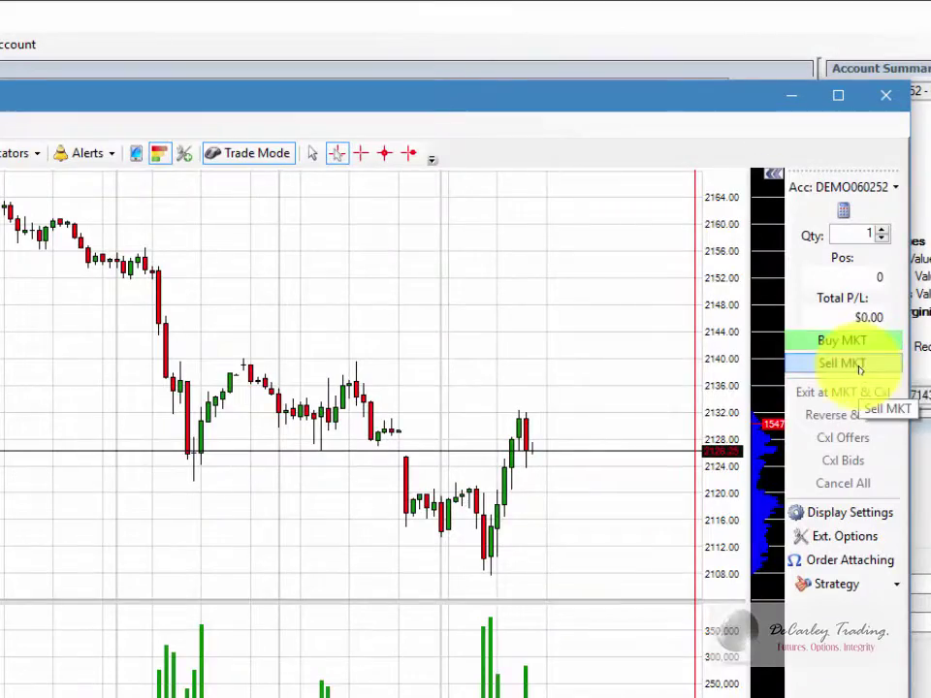
Start a sell limit order for 1 ESZ6 at 2132.00 directly on the chart and cancel it before sending.
{"action": "left_click", "coordinate": [842, 364]}
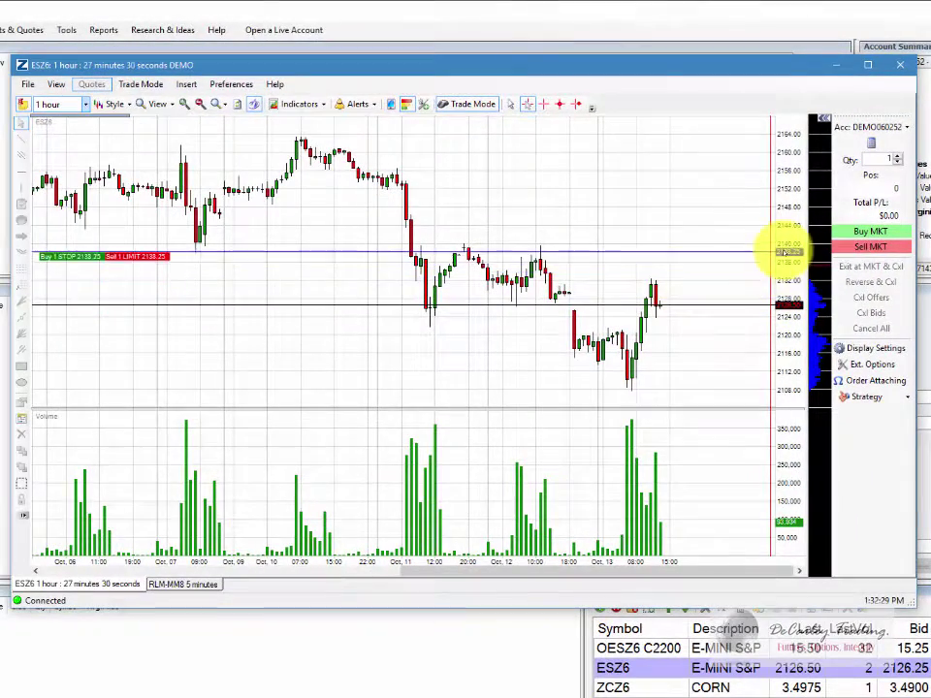
{"action": "left_click_drag", "start_coordinate": [786, 252], "coordinate": [788, 281]}
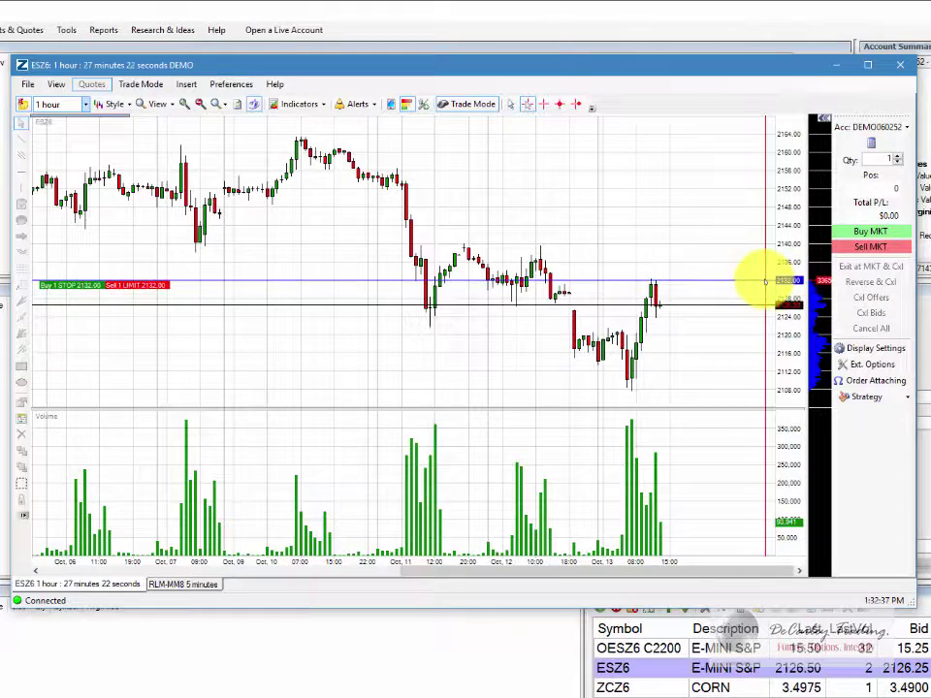
{"action": "left_click", "coordinate": [767, 282]}
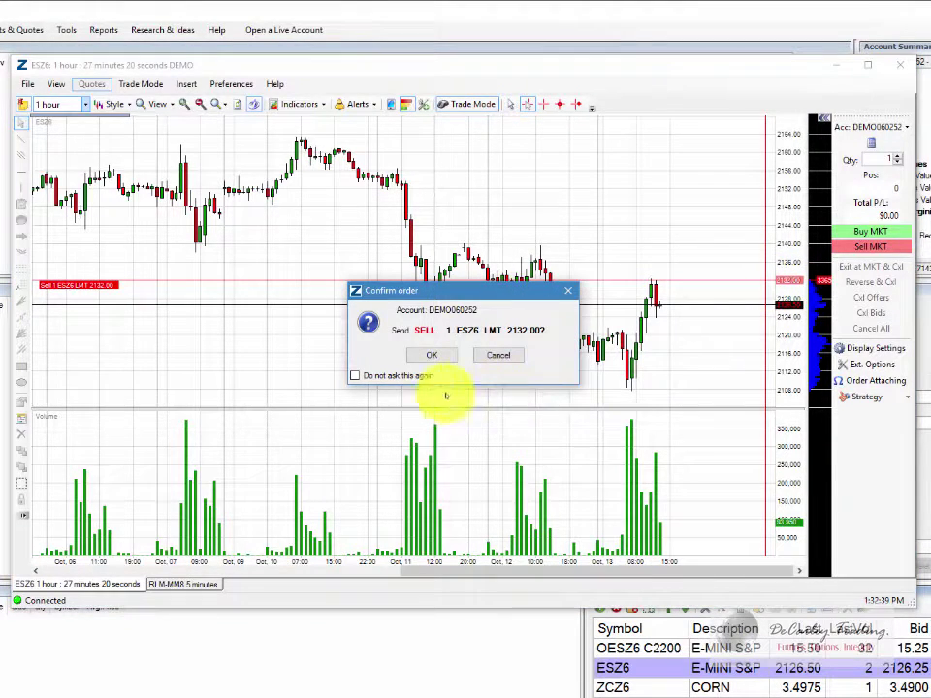
{"action": "left_click", "coordinate": [499, 356]}
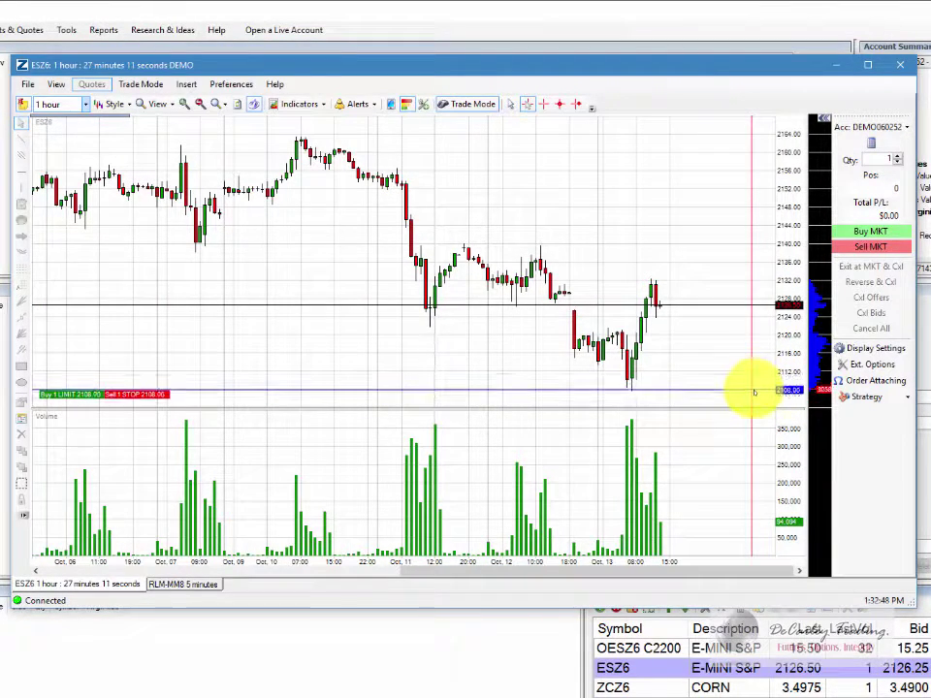
Start buy limit orders for 1 ESZ6 at 2108.00 and 2119.50 on the chart, cancelling each before sending.
{"action": "left_click", "coordinate": [754, 391]}
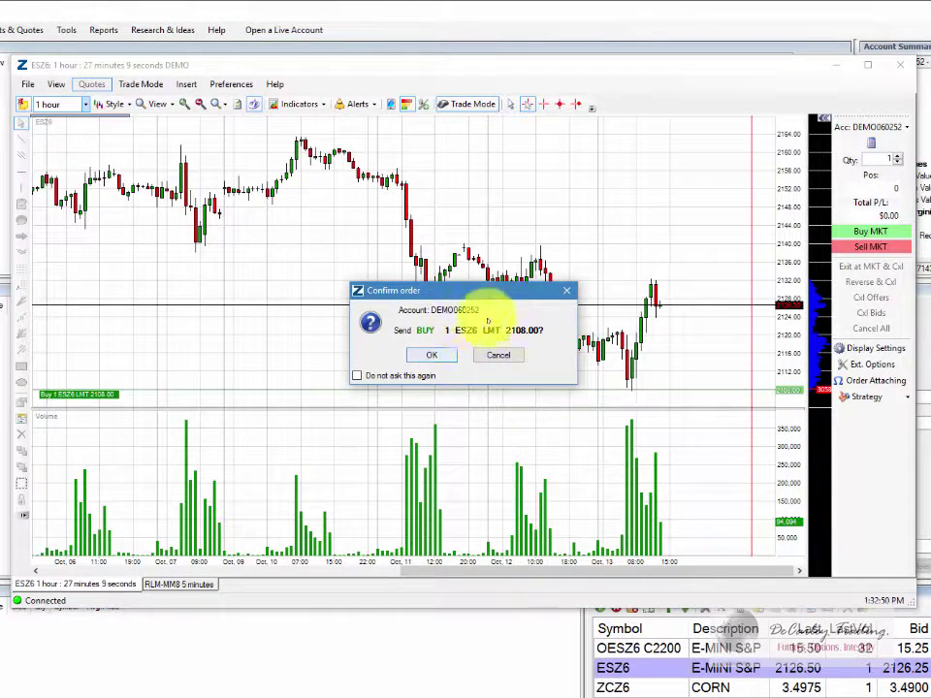
{"action": "left_click", "coordinate": [497, 355]}
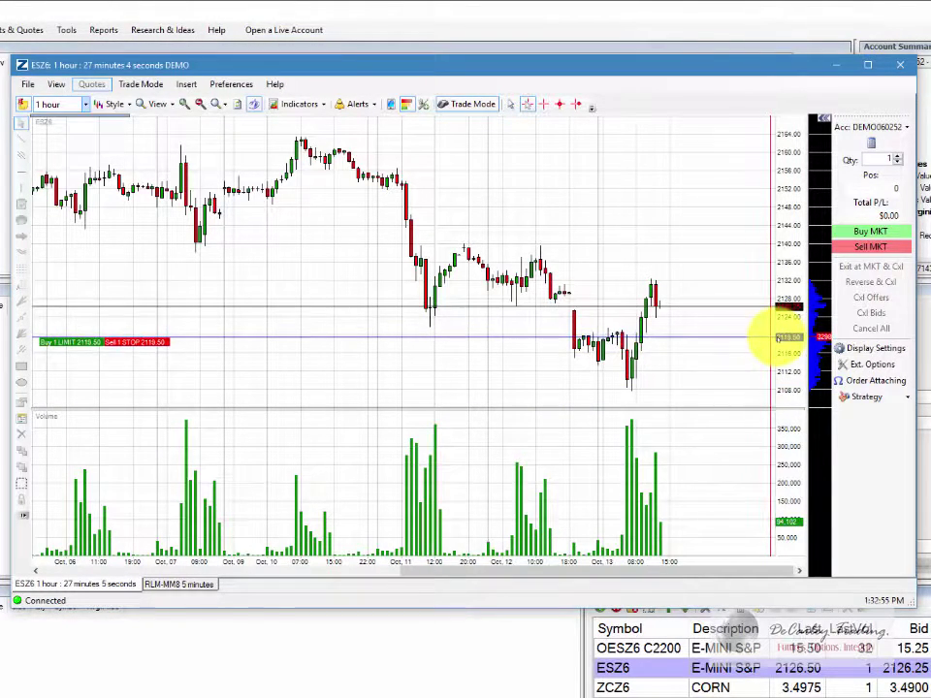
{"action": "left_click", "coordinate": [766, 339]}
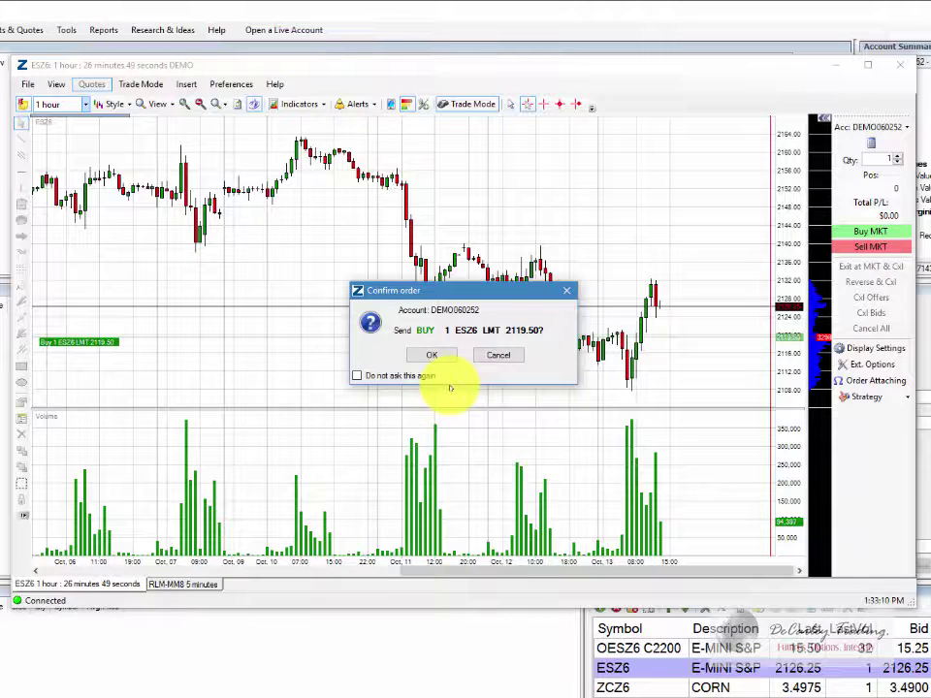
{"action": "left_click", "coordinate": [498, 354]}
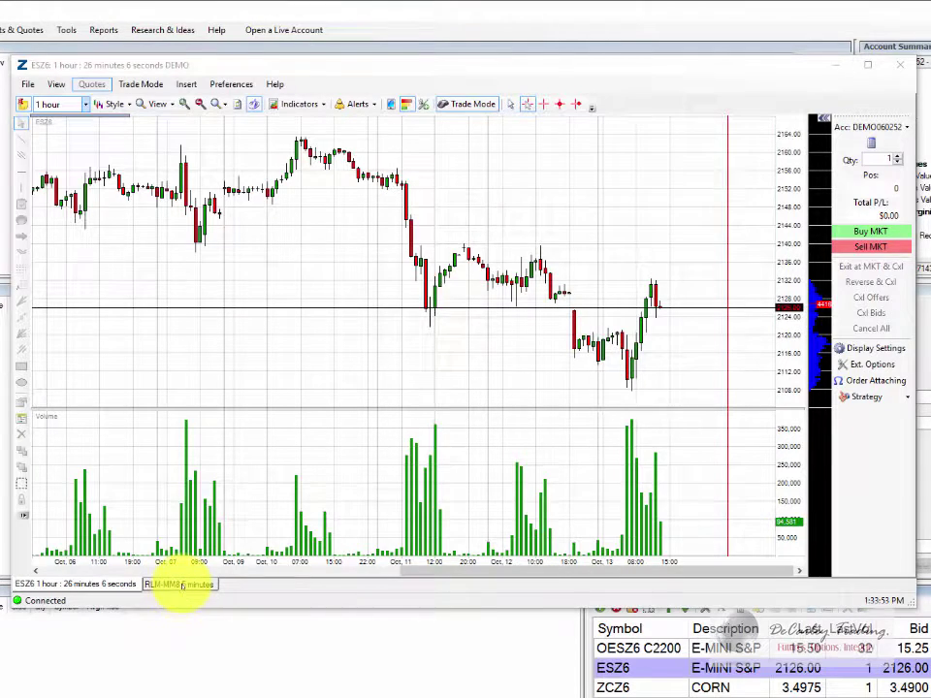
Switch to the RLM-MM8 chart and back to the ESZ6 chart, and turn off Trade Mode.
{"action": "left_click", "coordinate": [182, 585]}
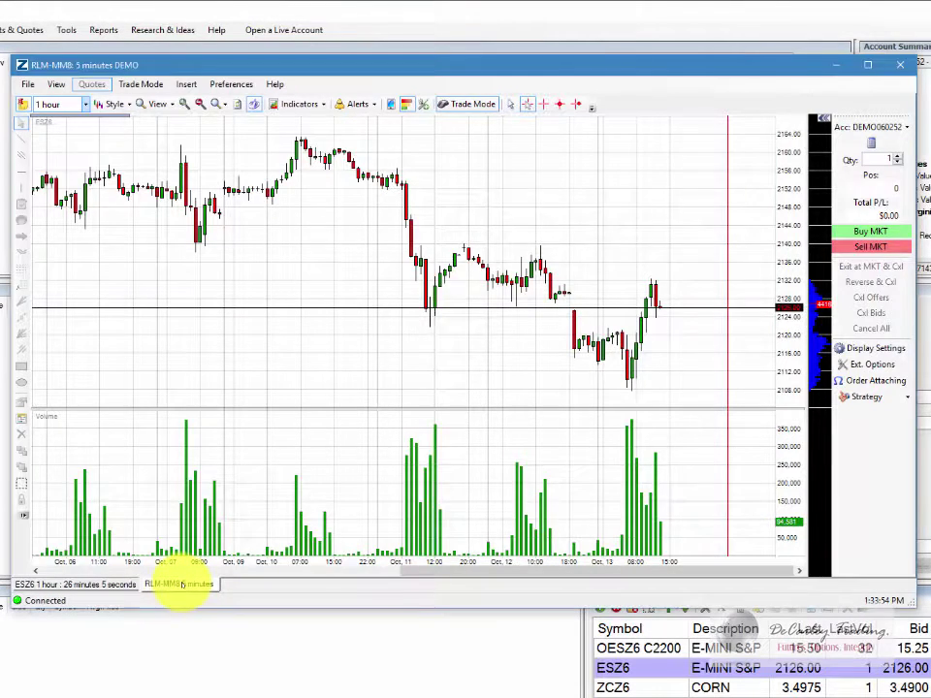
{"action": "left_click", "coordinate": [114, 585]}
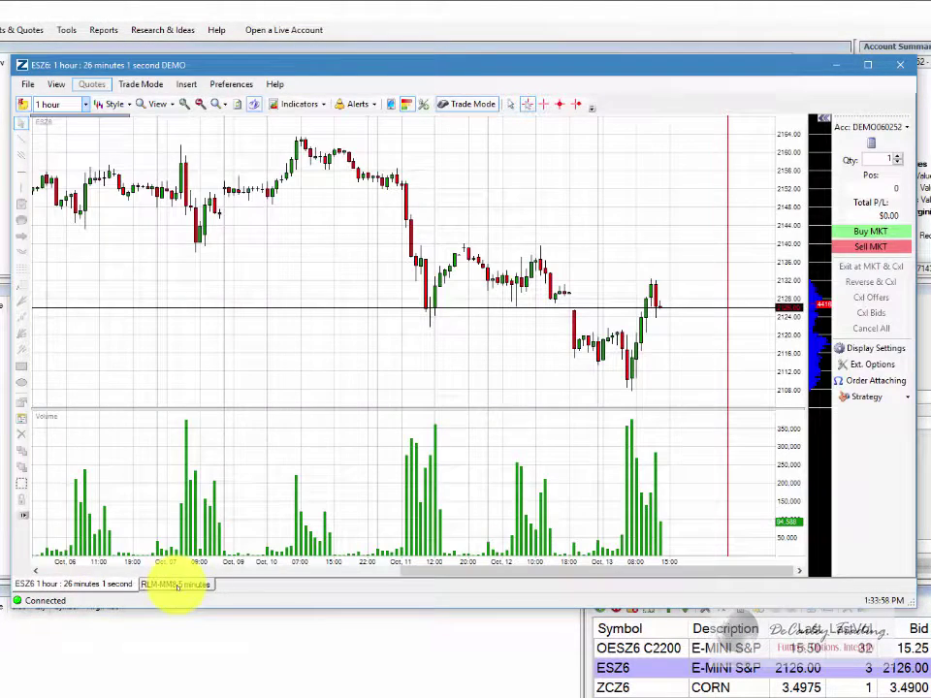
{"action": "left_click_drag", "start_coordinate": [107, 265], "coordinate": [202, 115]}
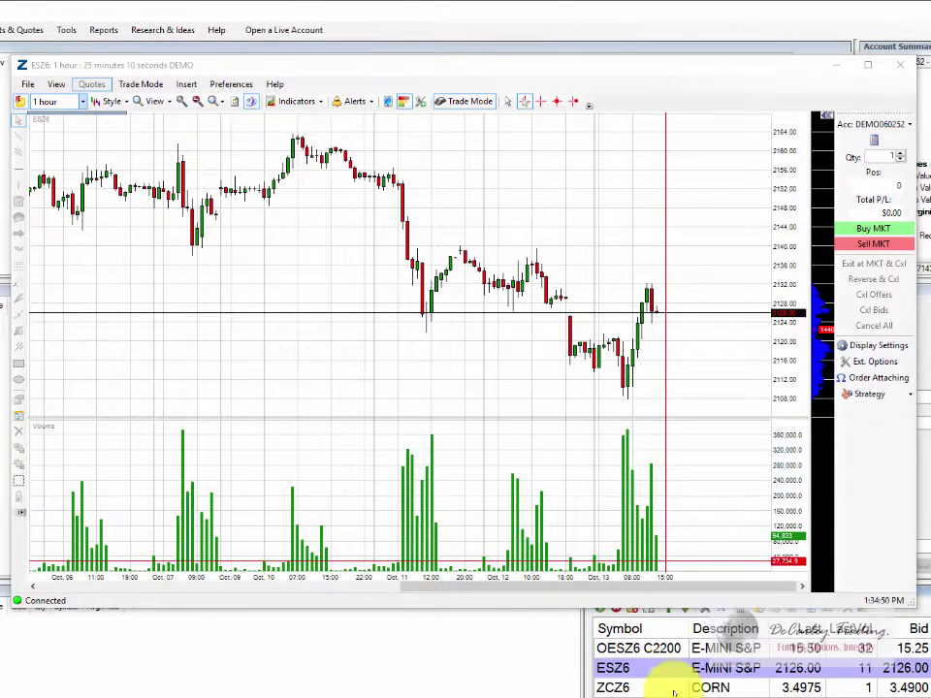
{"action": "left_click", "coordinate": [470, 101]}
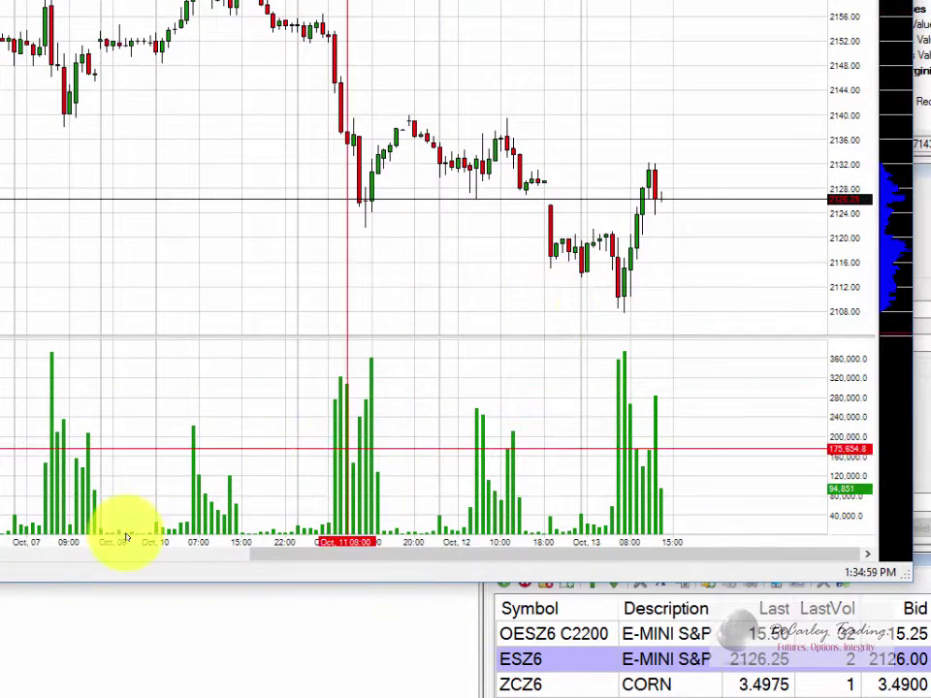
Add a chart of the ZBZ6 contract as a new tab in the ESZ6 chart window.
{"action": "right_click", "coordinate": [228, 153]}
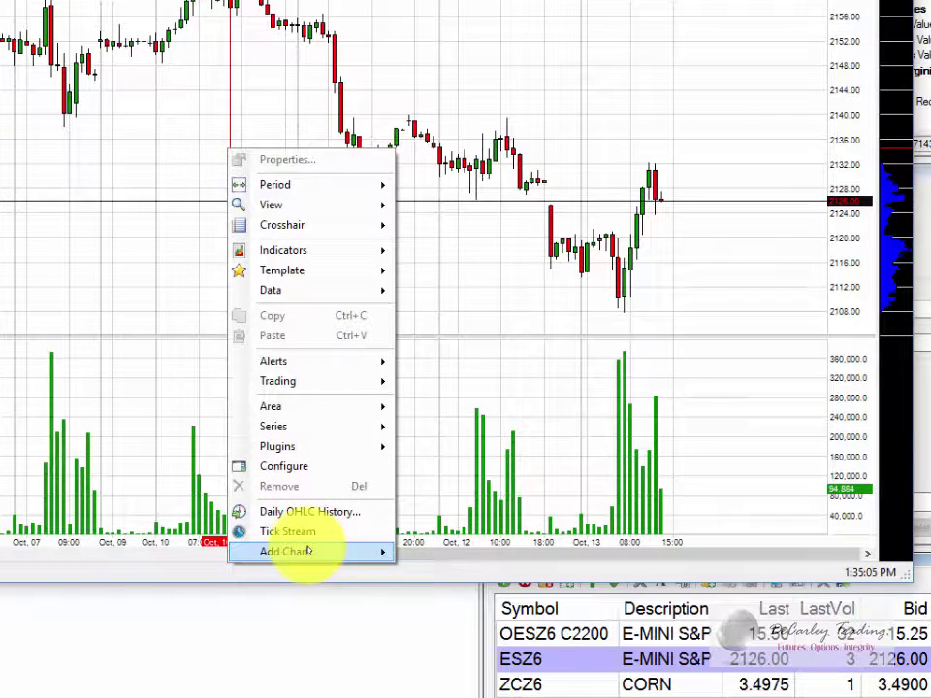
{"action": "mouse_move", "coordinate": [306, 551]}
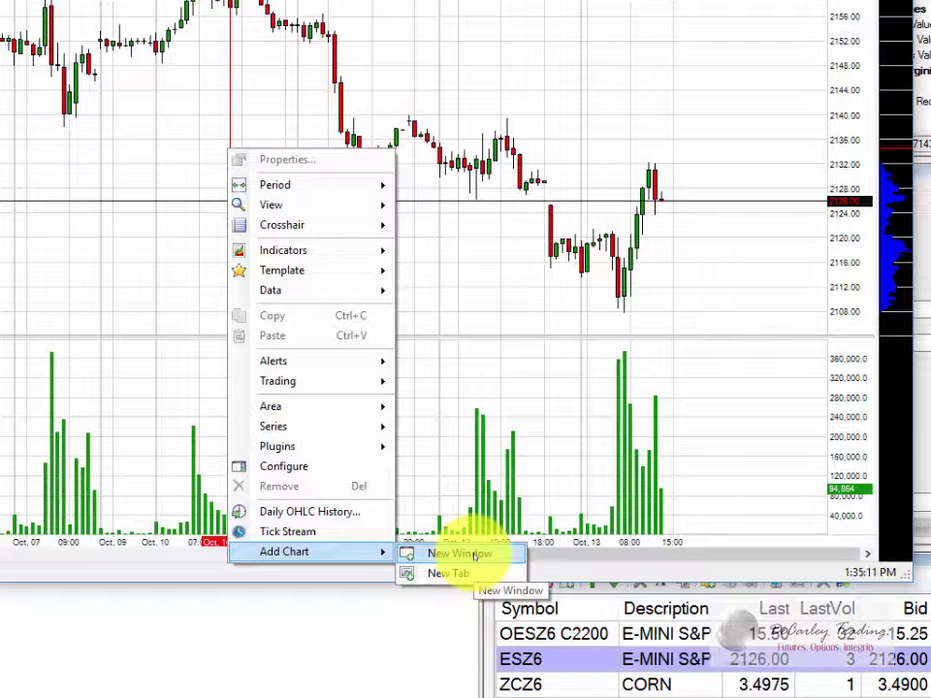
{"action": "left_click", "coordinate": [469, 579]}
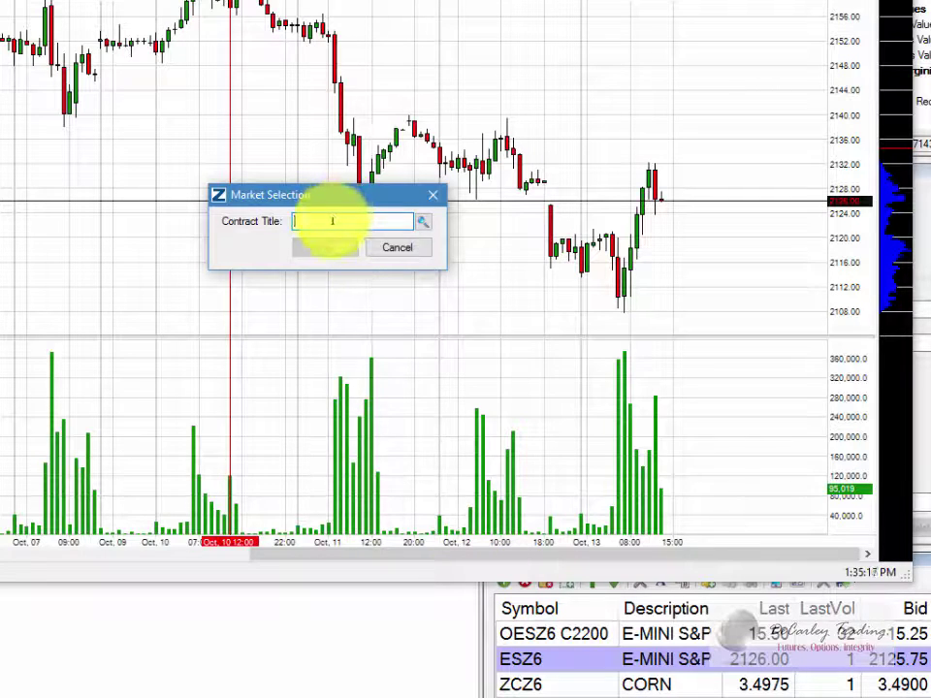
{"action": "type", "text": "es"}
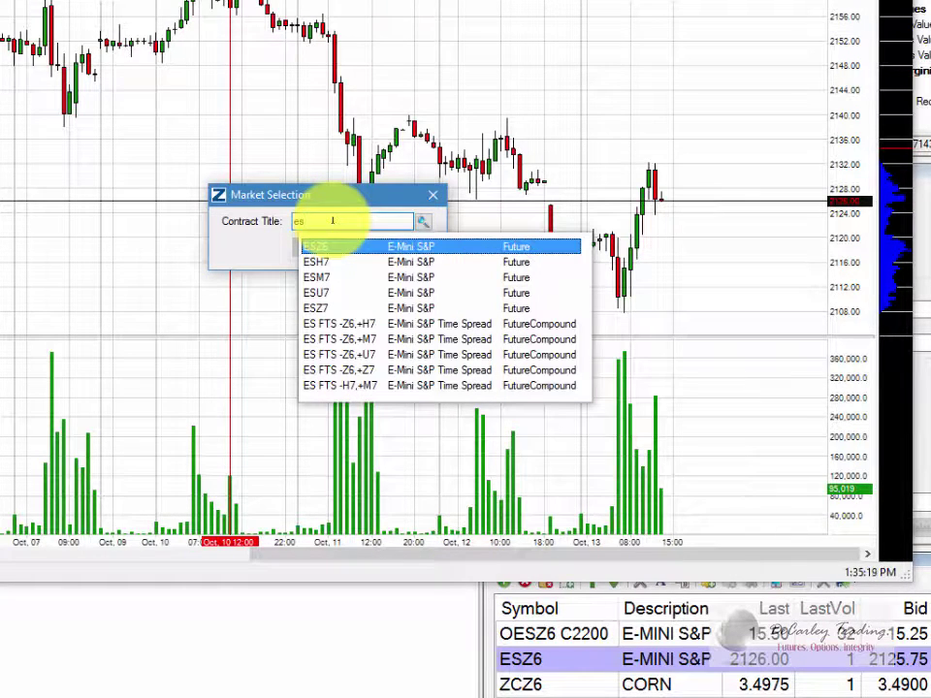
{"action": "key", "text": "BackSpace"}
{"action": "key", "text": "BackSpace"}
{"action": "type", "text": "zb"}
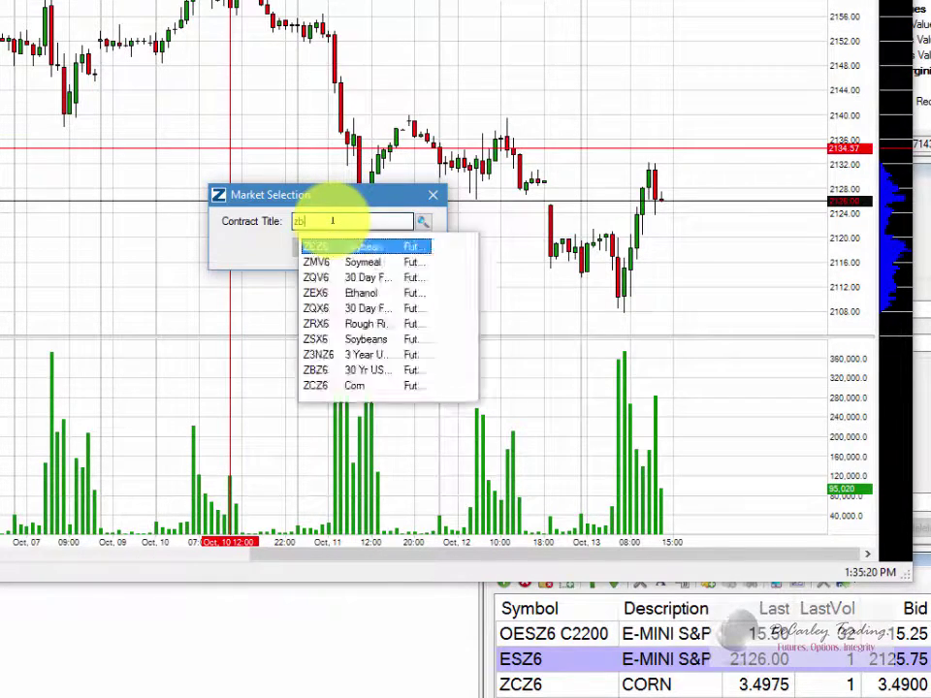
{"action": "key", "text": "Return"}
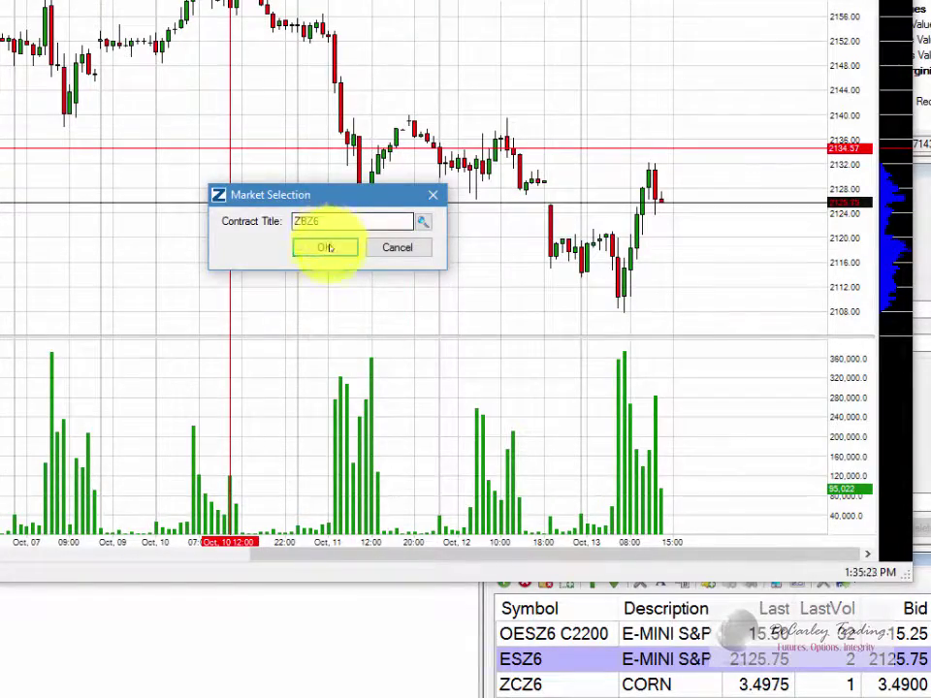
{"action": "left_click", "coordinate": [324, 247]}
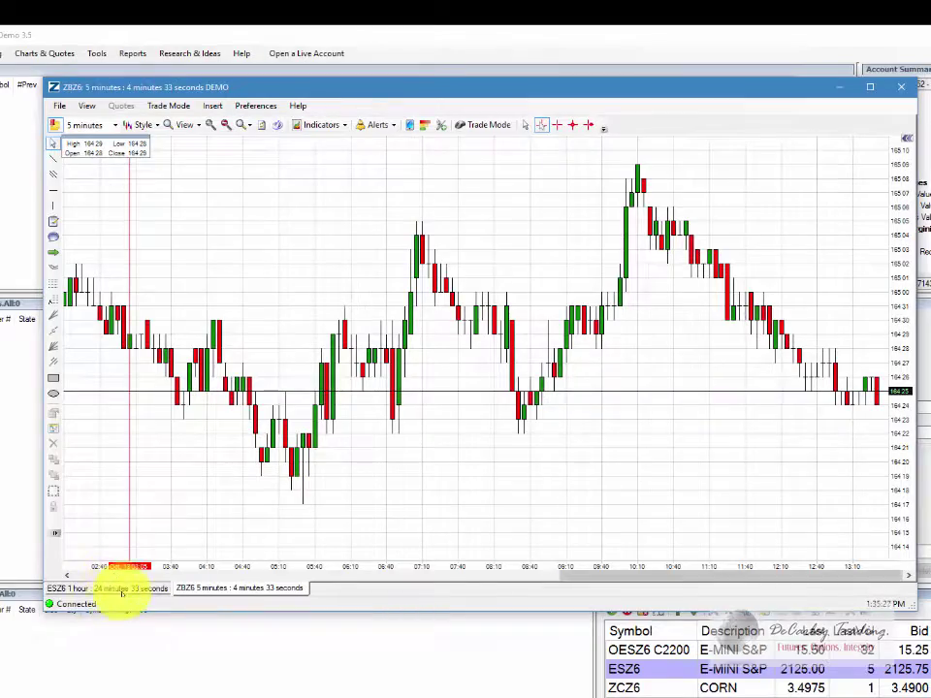
Switch back and forth between the ESZ6 and ZBZ6 charts, ending on the ESZ6 chart.
{"action": "left_click", "coordinate": [121, 589]}
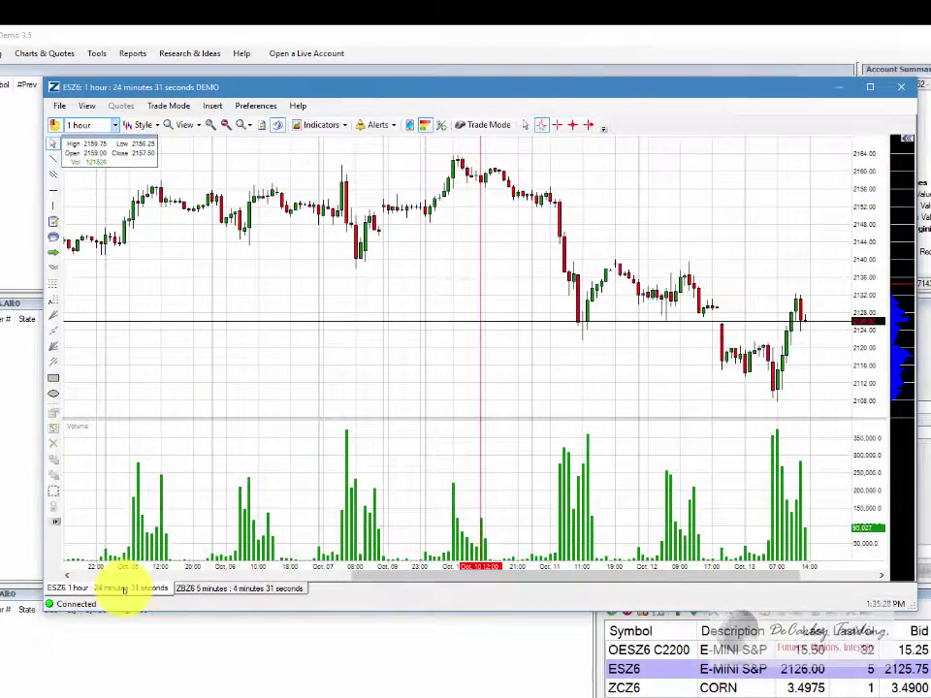
{"action": "left_click", "coordinate": [209, 588]}
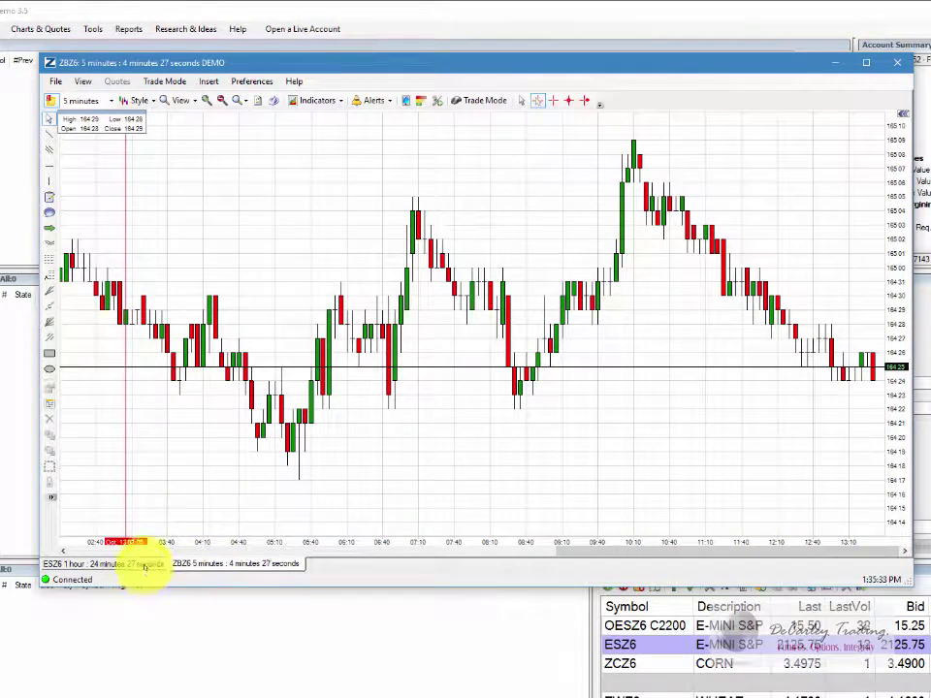
{"action": "left_click", "coordinate": [144, 565]}
{"action": "left_click", "coordinate": [218, 564]}
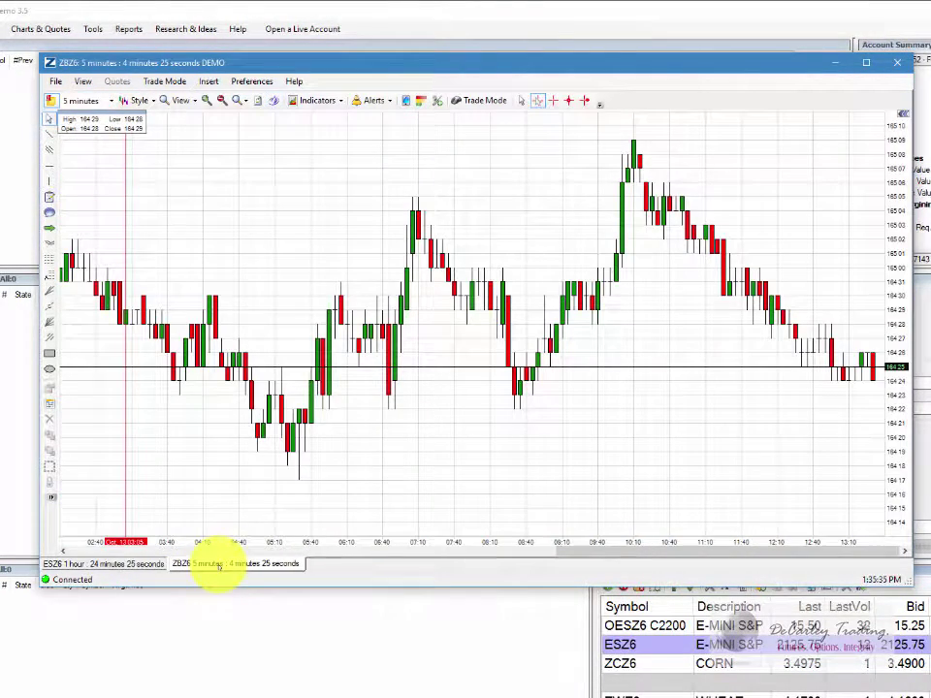
{"action": "left_click", "coordinate": [145, 565]}
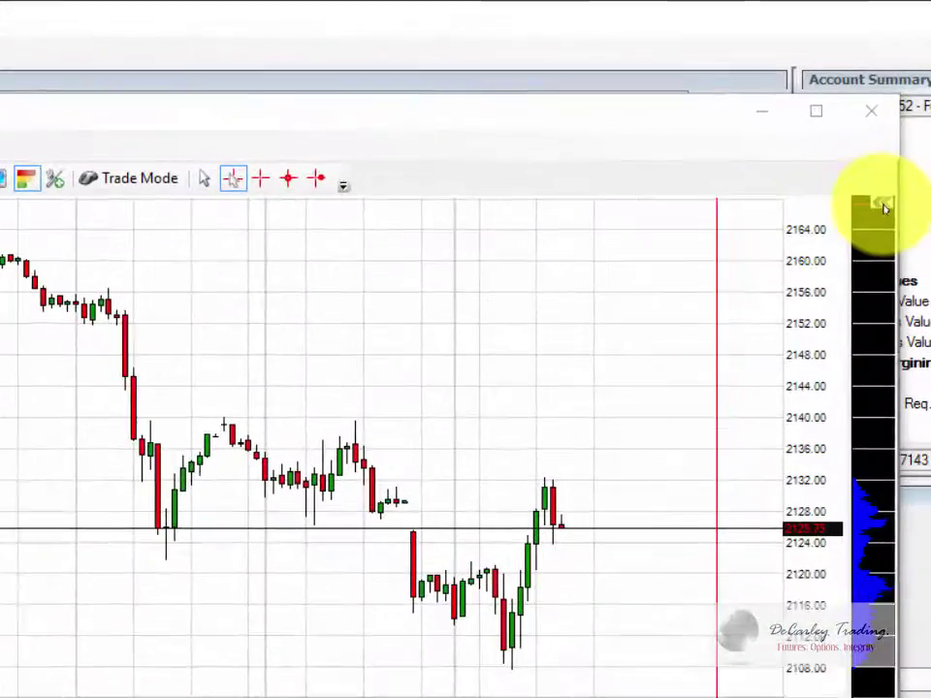
Expand the ESZ6 chart's properties and unlink the chart from the quote board.
{"action": "left_click", "coordinate": [883, 211]}
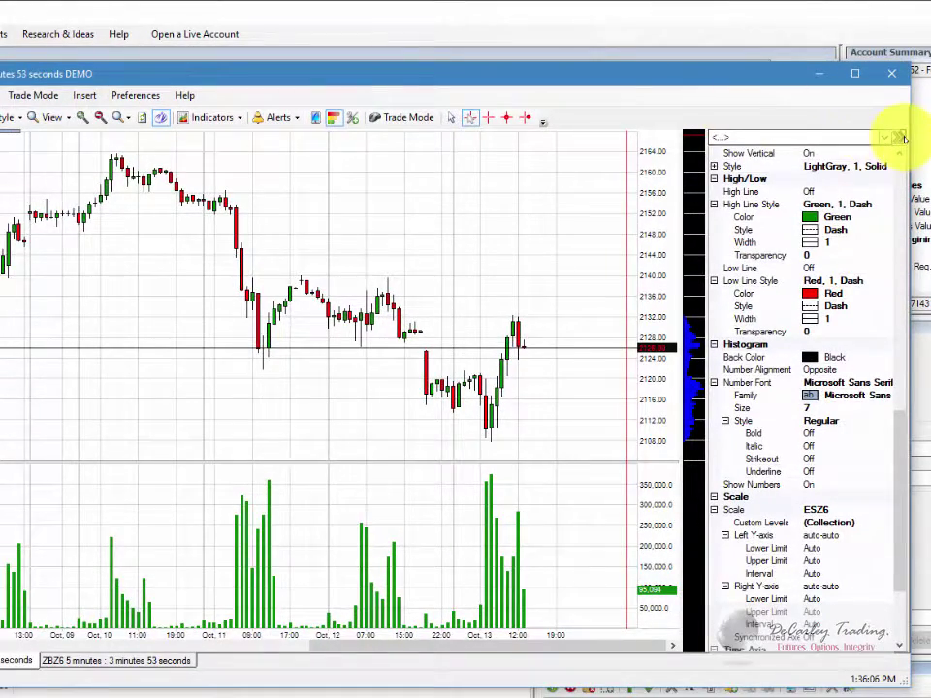
{"action": "left_click", "coordinate": [898, 140]}
{"action": "left_click", "coordinate": [900, 139]}
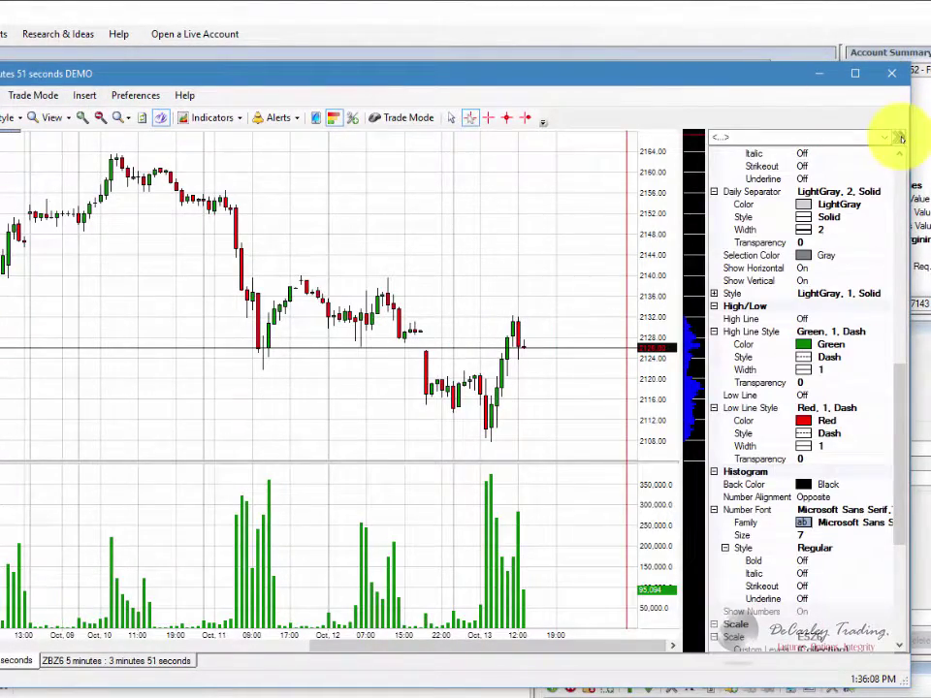
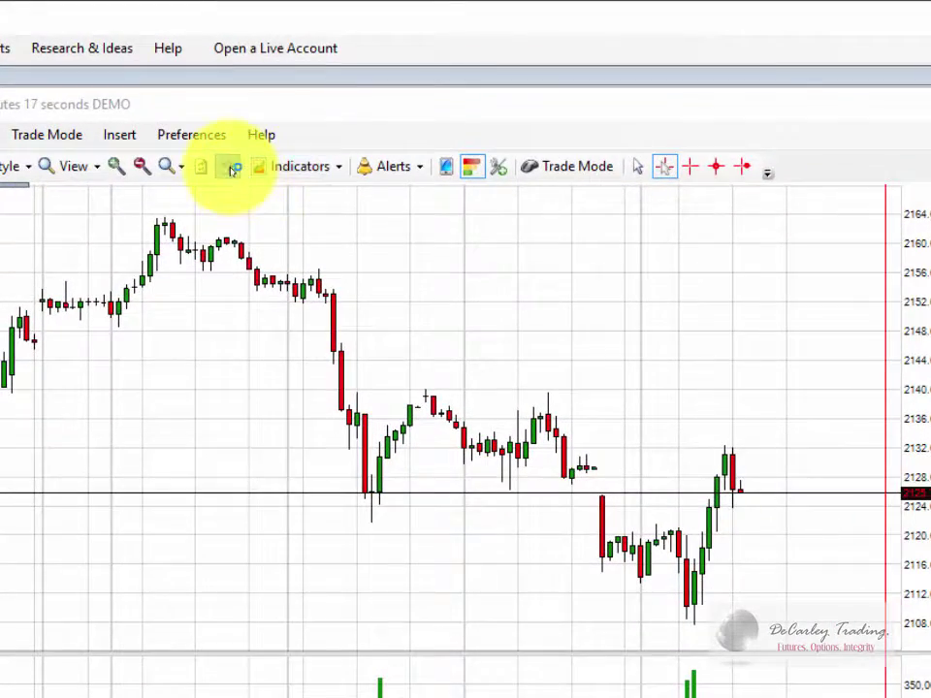
{"action": "left_click", "coordinate": [233, 170]}
Add the Stochastic oscillator to the ESZ6 chart in a new area, keeping its default periods.
{"action": "left_click", "coordinate": [309, 166]}
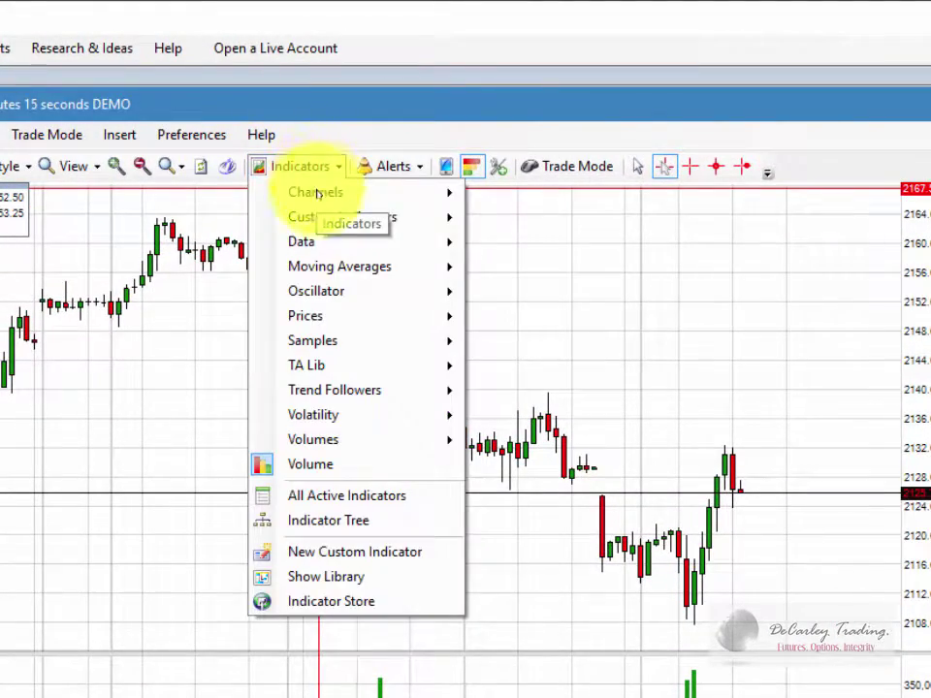
{"action": "mouse_move", "coordinate": [345, 295]}
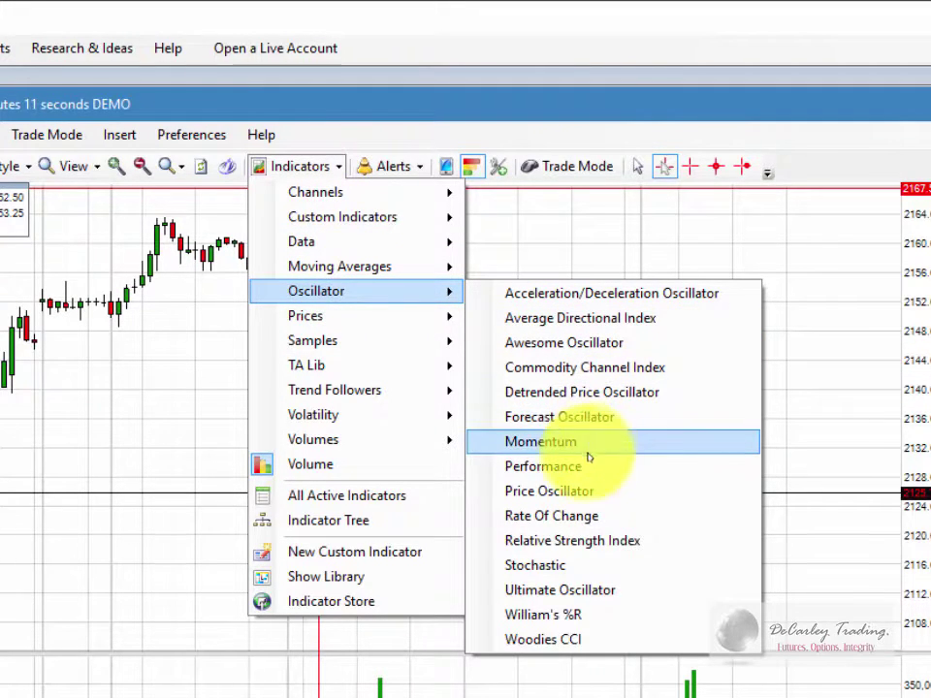
{"action": "left_click", "coordinate": [572, 565]}
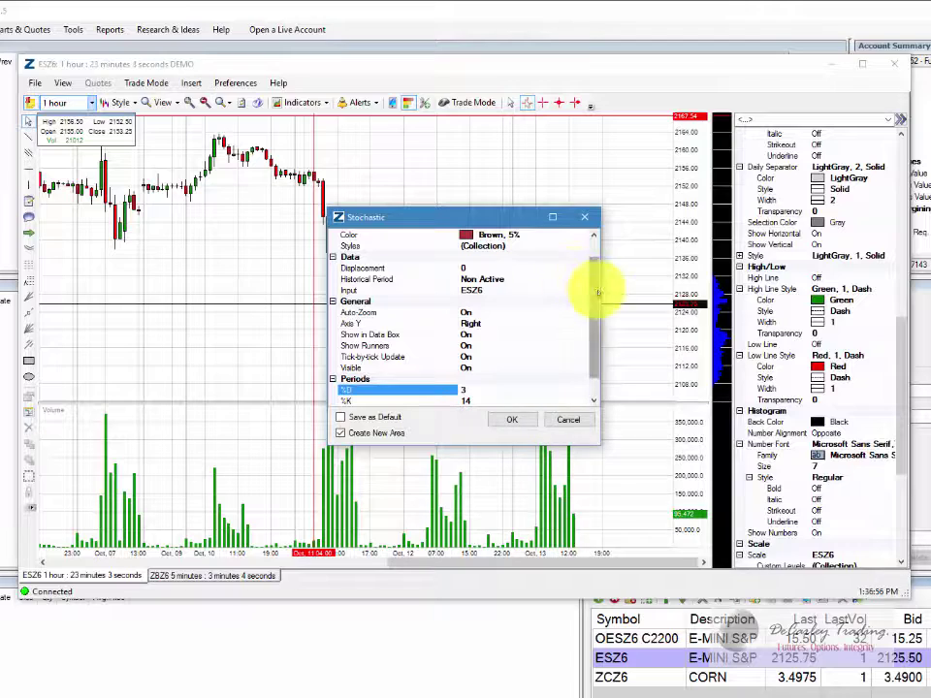
{"action": "scroll", "coordinate": [571, 271], "scroll_direction": "up", "scroll_amount": 2}
{"action": "scroll", "coordinate": [567, 329], "scroll_direction": "down", "scroll_amount": 3}
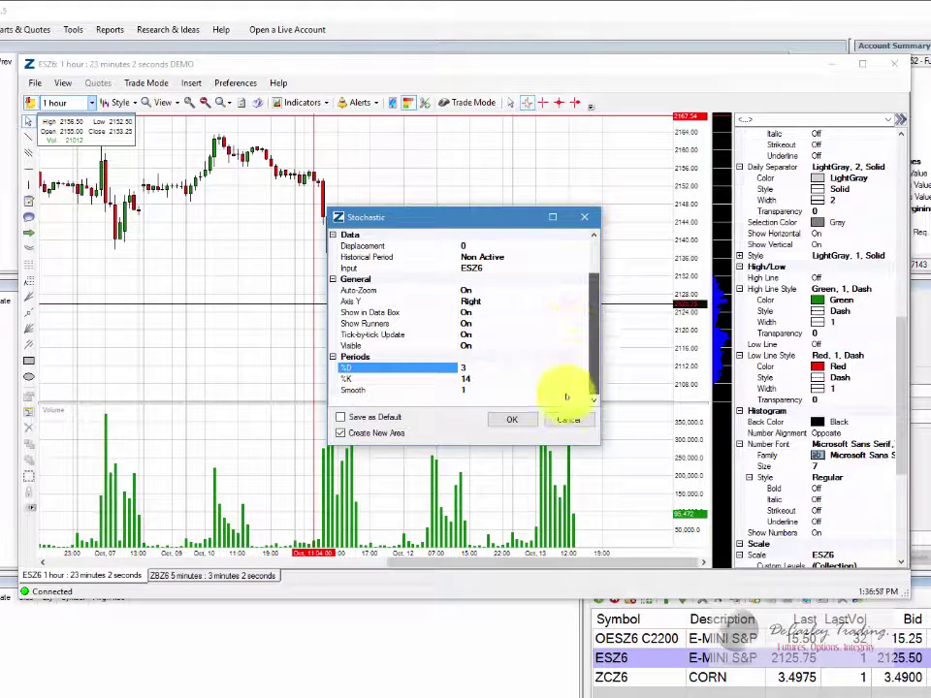
{"action": "left_click", "coordinate": [512, 419]}
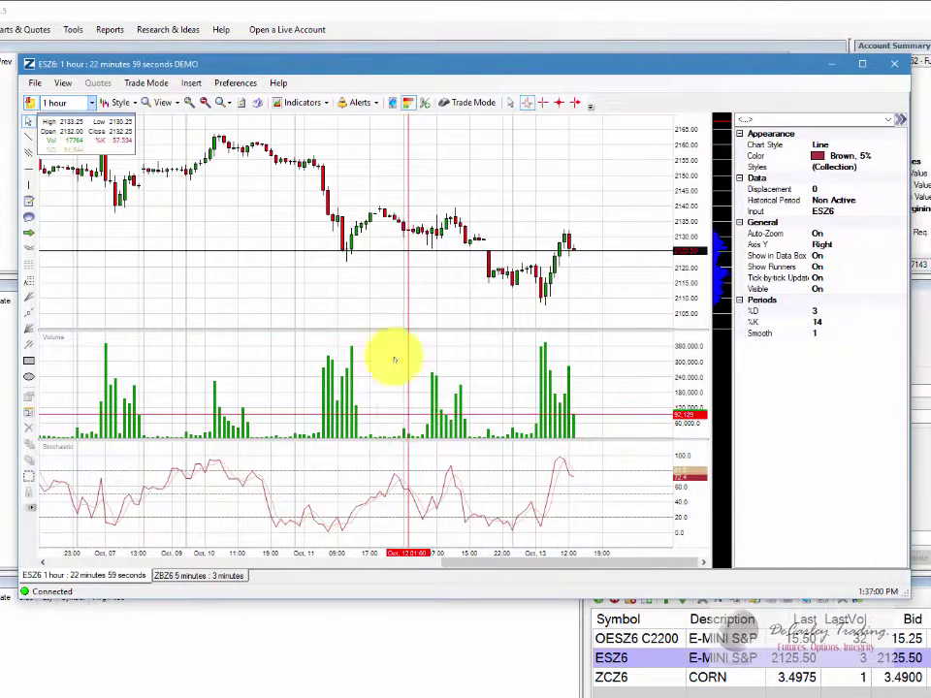
Add Bollinger Bands with 2 standard deviations and a window of 14 to the ESZ6 price chart.
{"action": "left_click", "coordinate": [287, 102]}
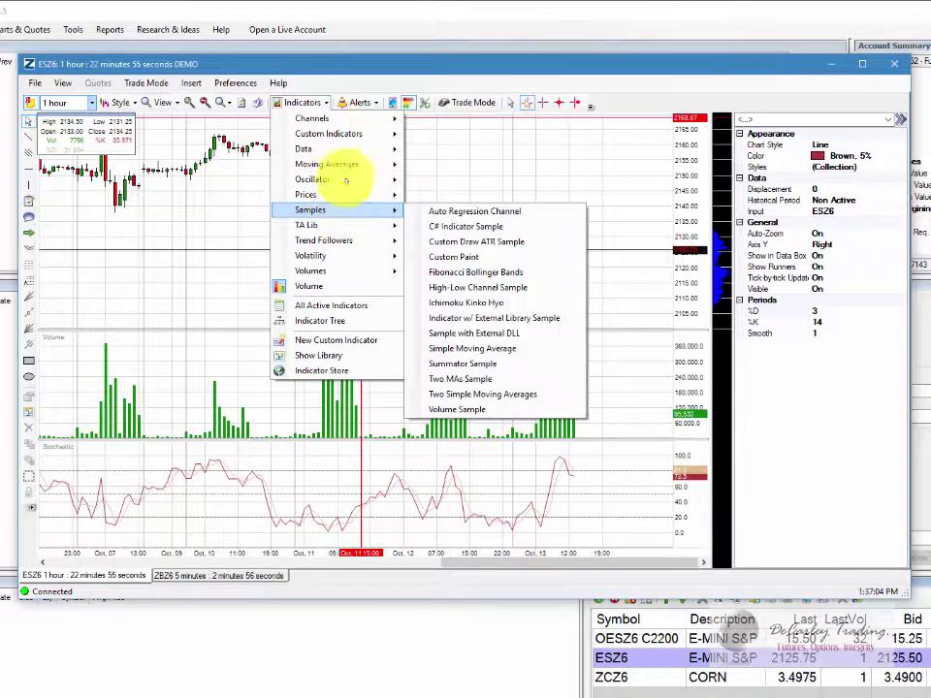
{"action": "mouse_move", "coordinate": [387, 118]}
{"action": "left_click", "coordinate": [462, 120]}
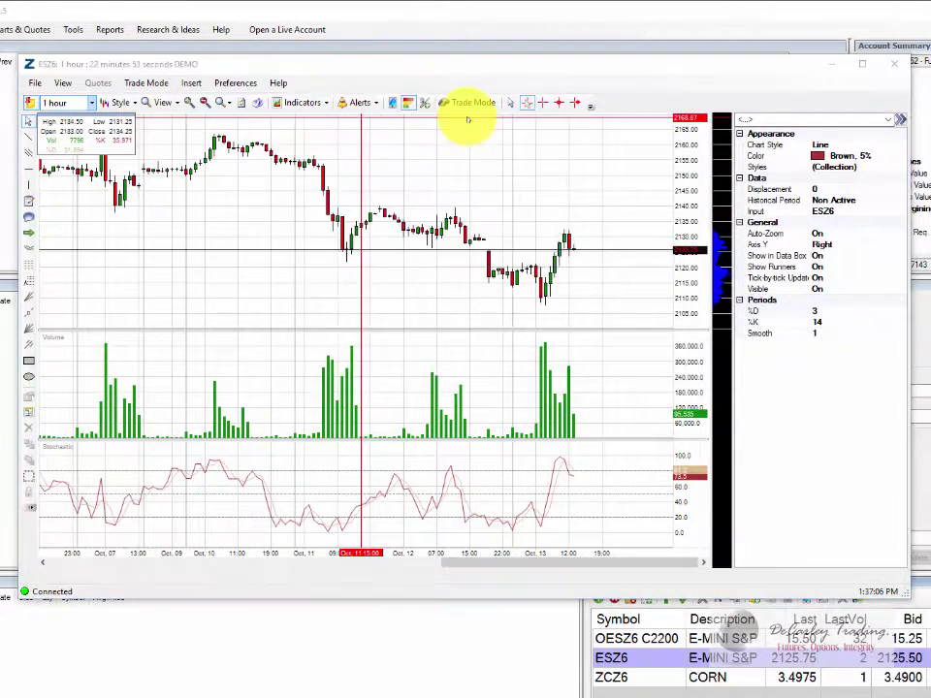
{"action": "left_click", "coordinate": [502, 423]}
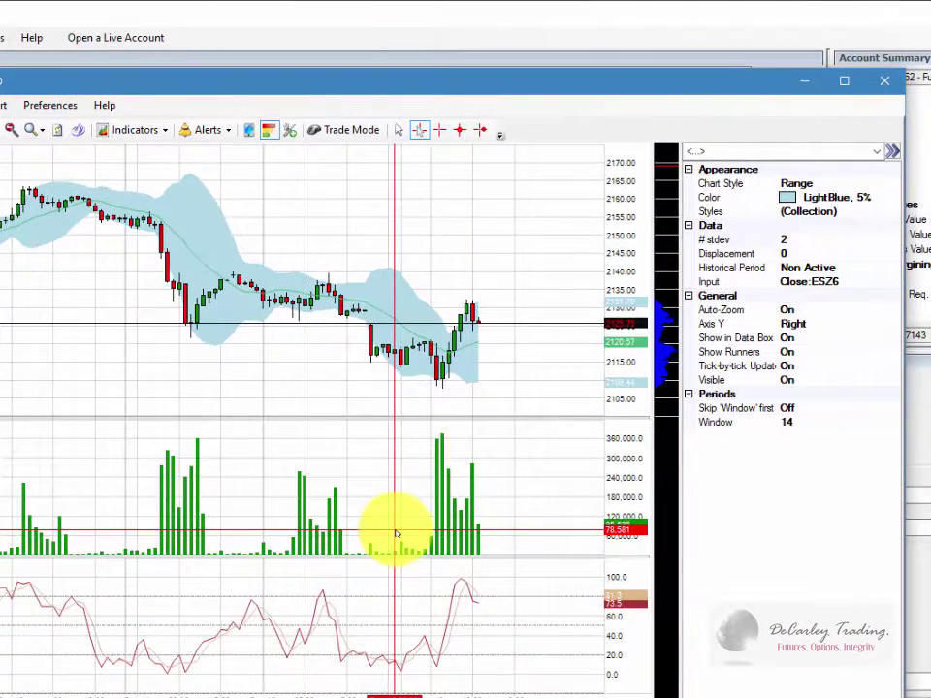
Save the ESZ6 chart's current setup as the default chart template under the name DeCarley.
{"action": "right_click", "coordinate": [323, 232]}
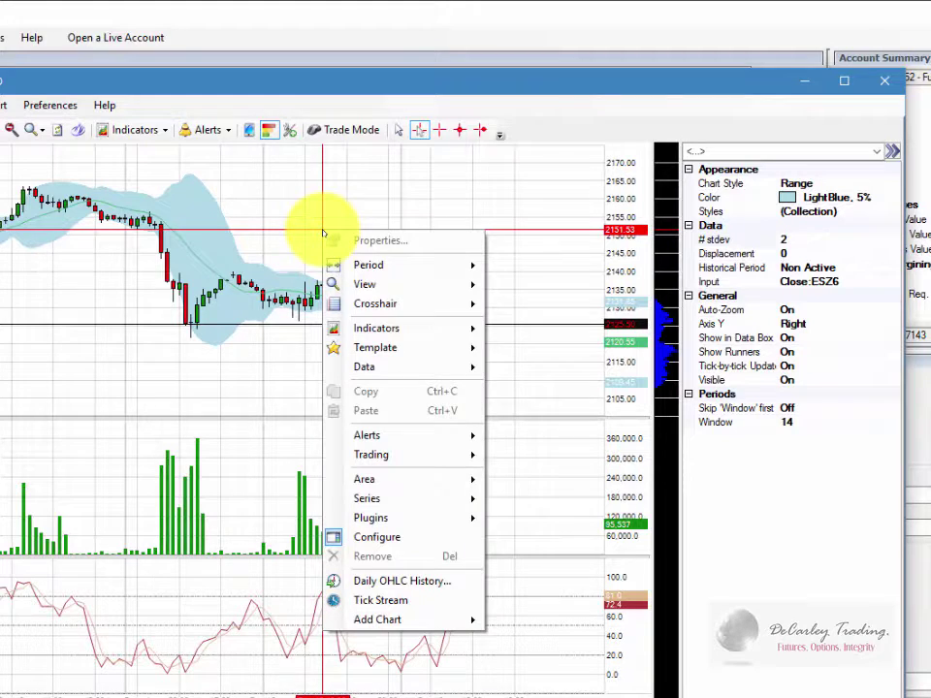
{"action": "mouse_move", "coordinate": [376, 350]}
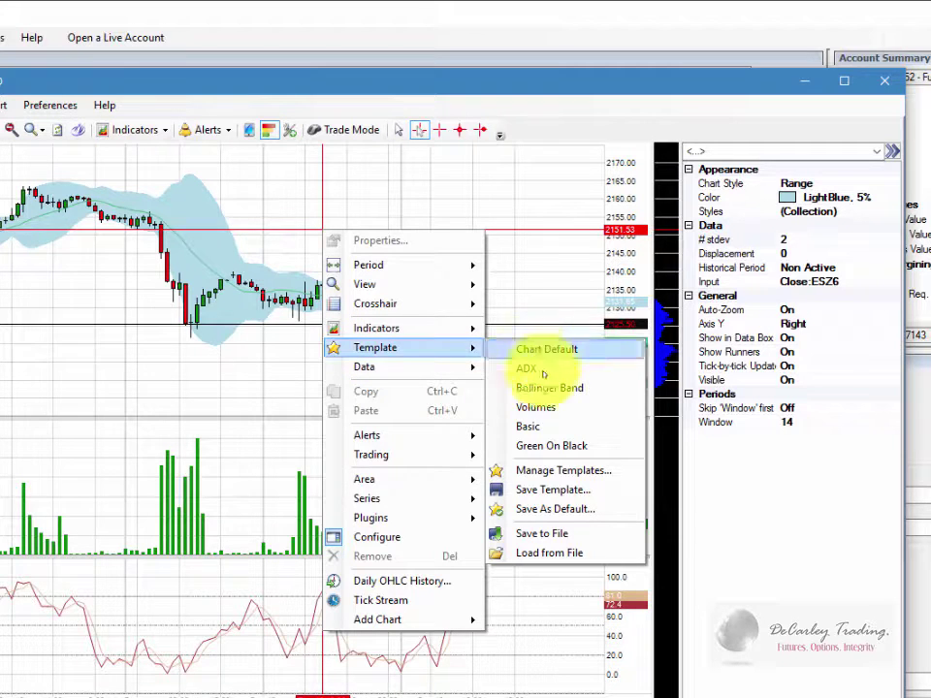
{"action": "left_click", "coordinate": [555, 508]}
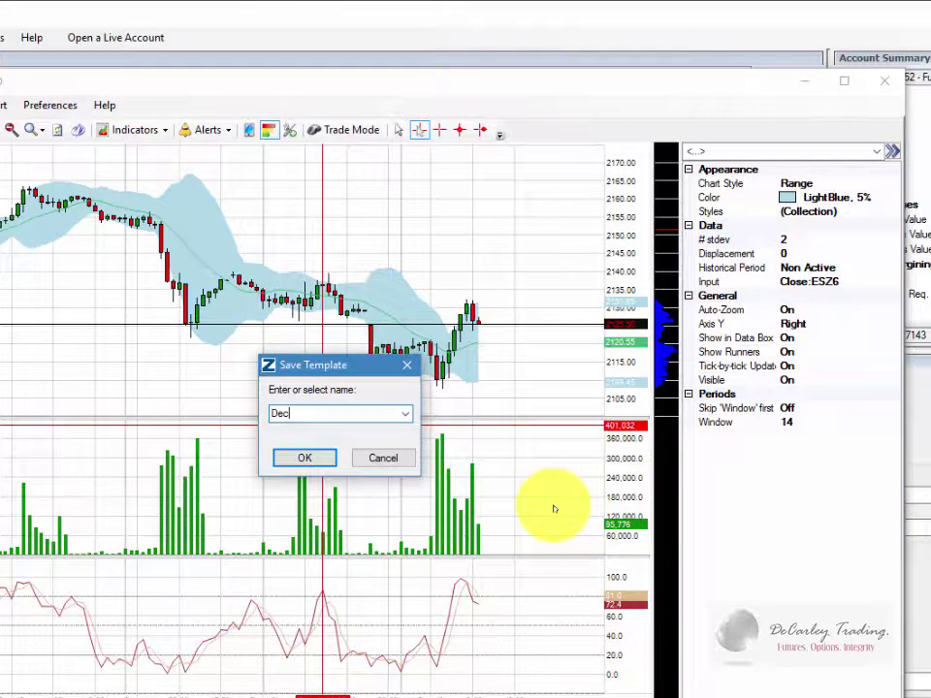
{"action": "key", "text": "Return"}
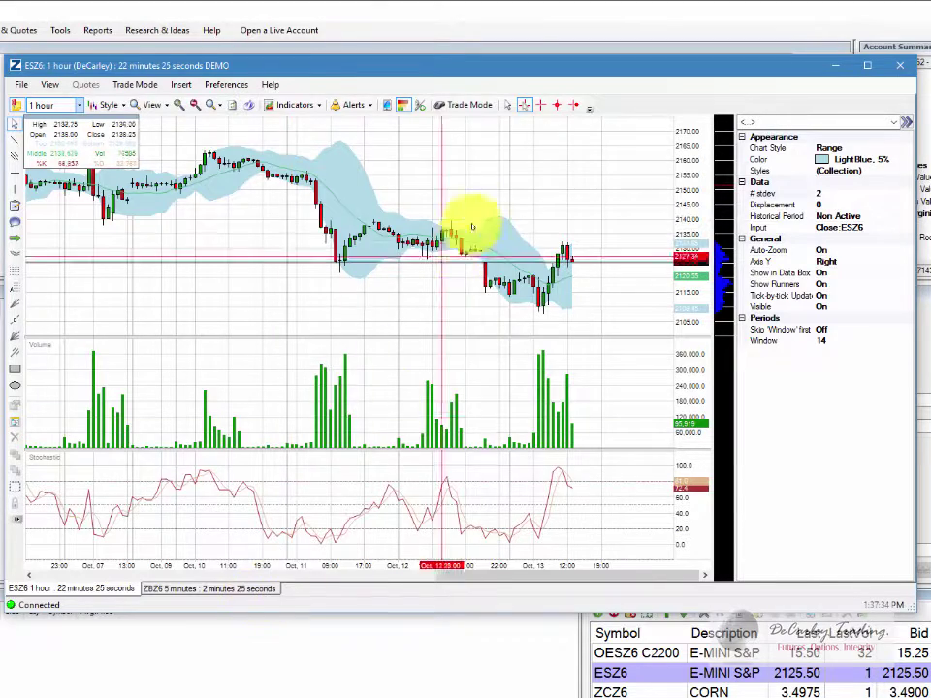
Add a chart for the corn contract ZCZ6 to the same chart window.
{"action": "right_click", "coordinate": [490, 167]}
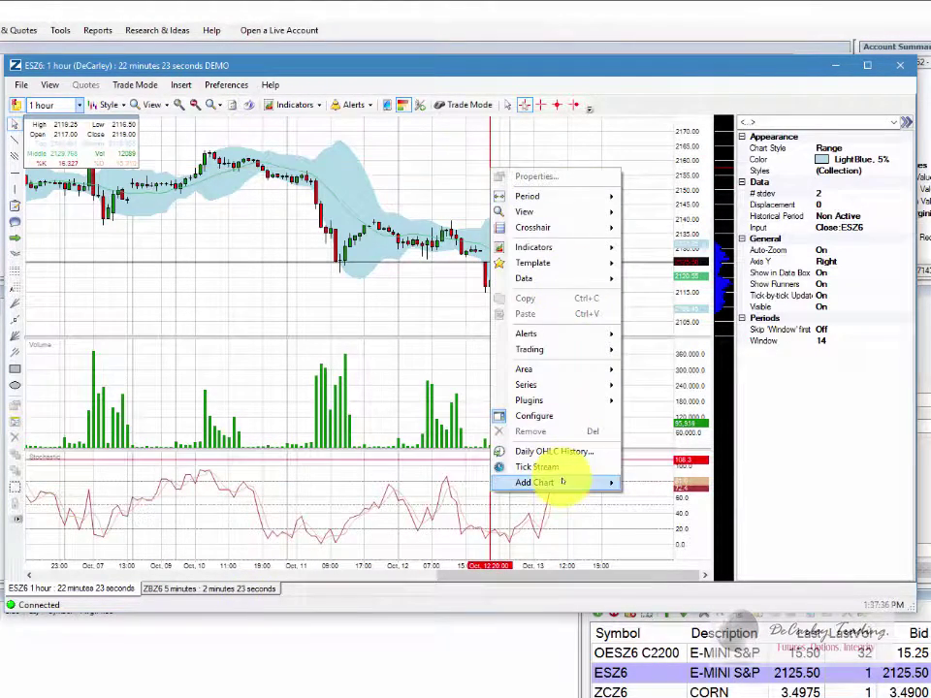
{"action": "mouse_move", "coordinate": [581, 482]}
{"action": "left_click", "coordinate": [662, 498]}
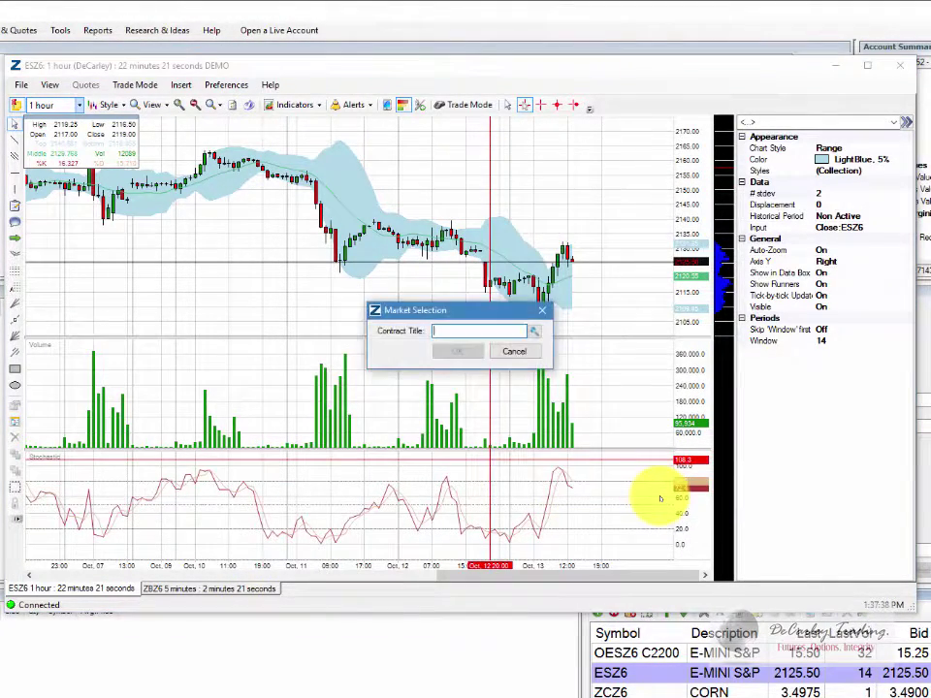
{"action": "type", "text": "zc"}
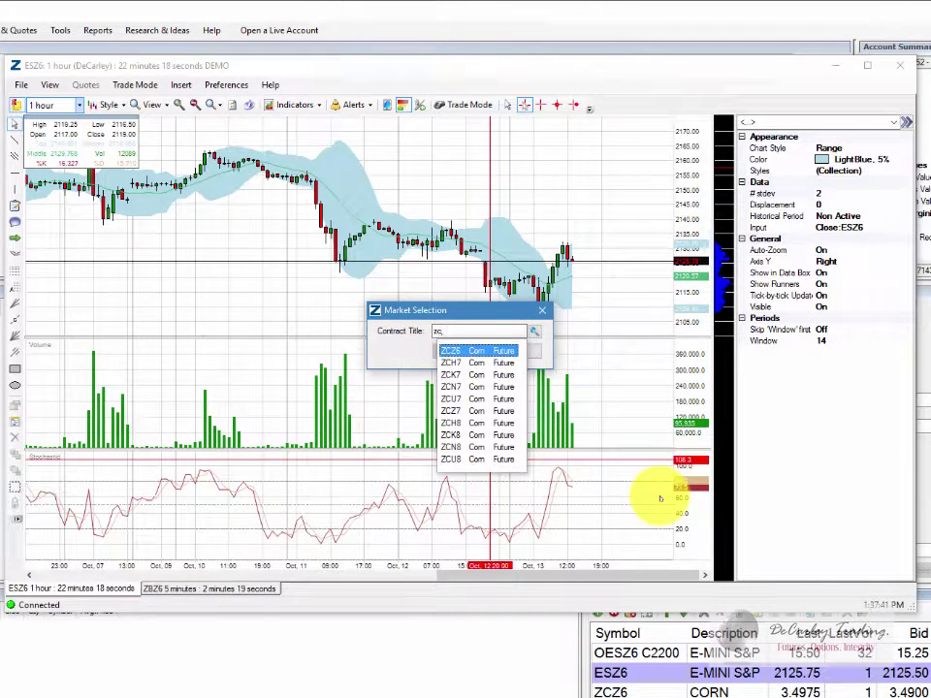
{"action": "key", "text": "Return"}
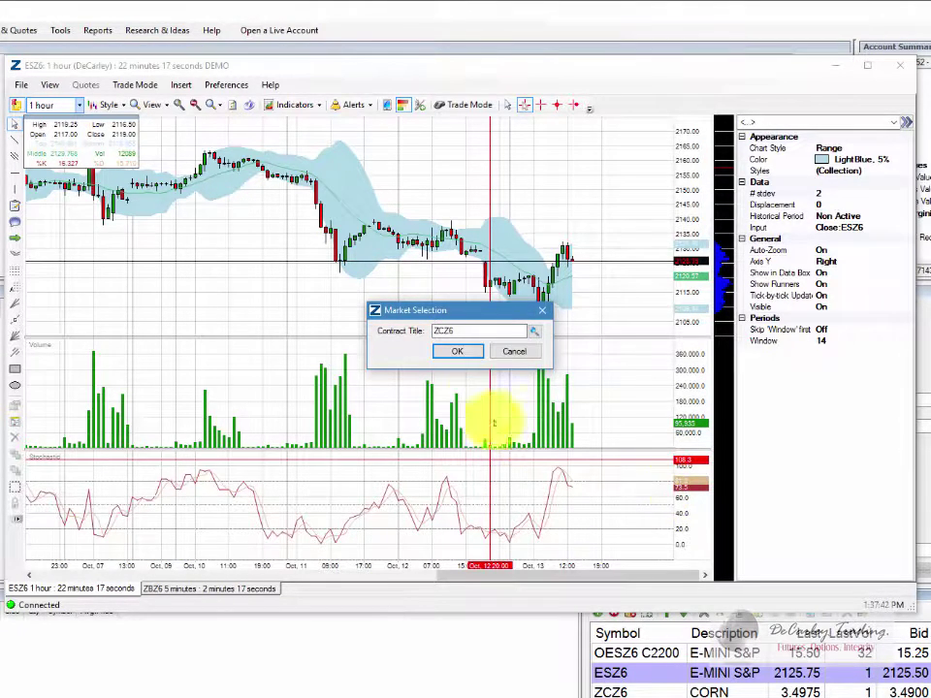
{"action": "left_click", "coordinate": [452, 350]}
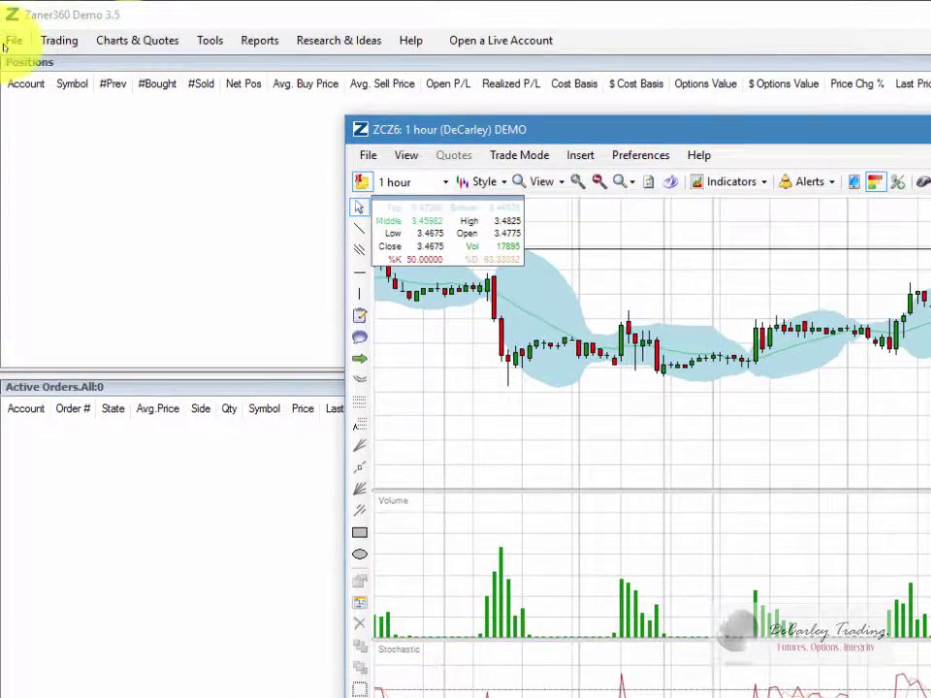
Return to the main trading window and save the global settings.
{"action": "left_click", "coordinate": [0, 43]}
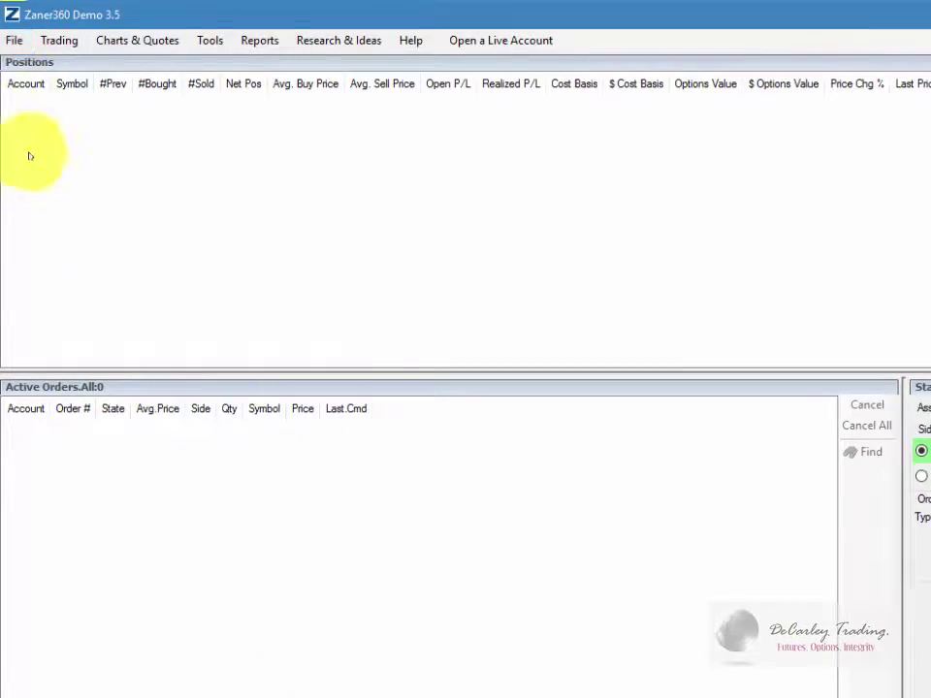
{"action": "left_click", "coordinate": [14, 40]}
{"action": "mouse_move", "coordinate": [170, 150]}
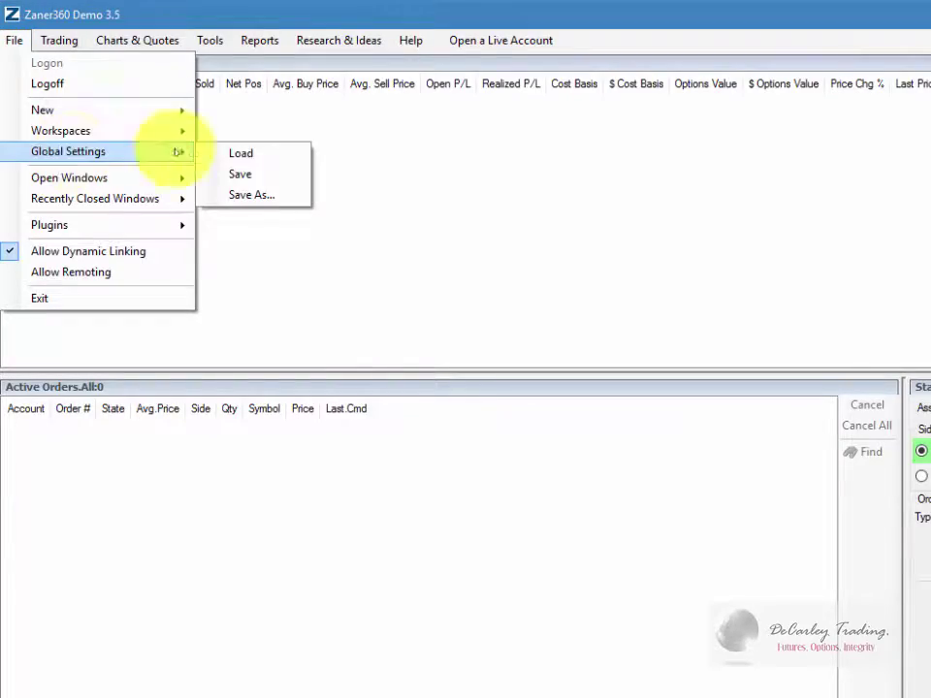
{"action": "left_click", "coordinate": [238, 176]}
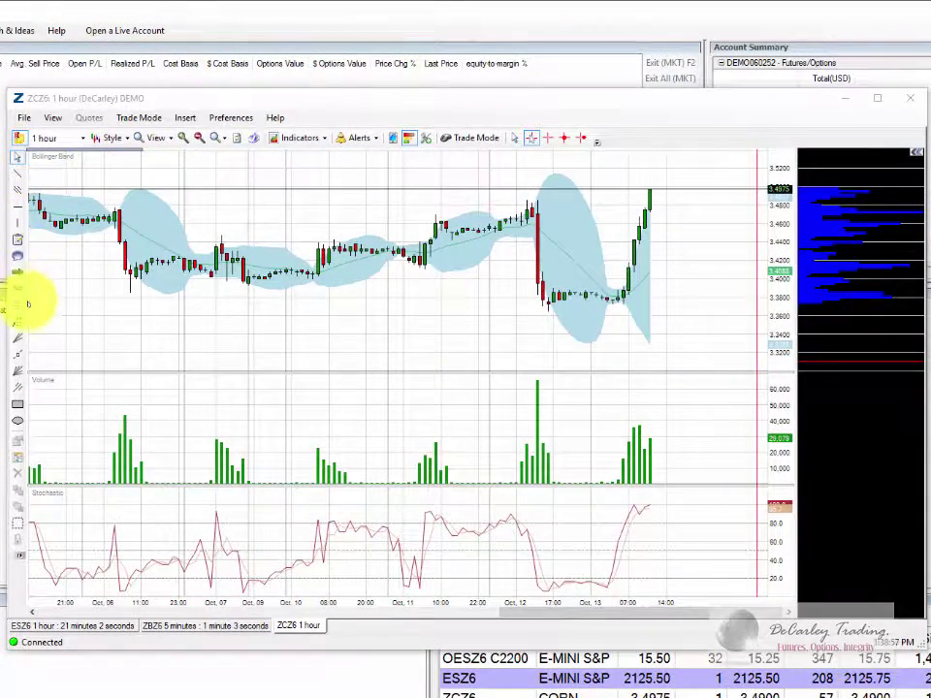
Draw two trendlines on the ZCZ6 price chart, one below the lows from about 3.395 to 3.36 and one above along the highs.
{"action": "left_click", "coordinate": [17, 173]}
{"action": "mouse_move", "coordinate": [71, 283]}
{"action": "left_mouse_down"}
{"action": "mouse_move", "coordinate": [624, 358]}
{"action": "mouse_move", "coordinate": [633, 315]}
{"action": "left_mouse_up"}
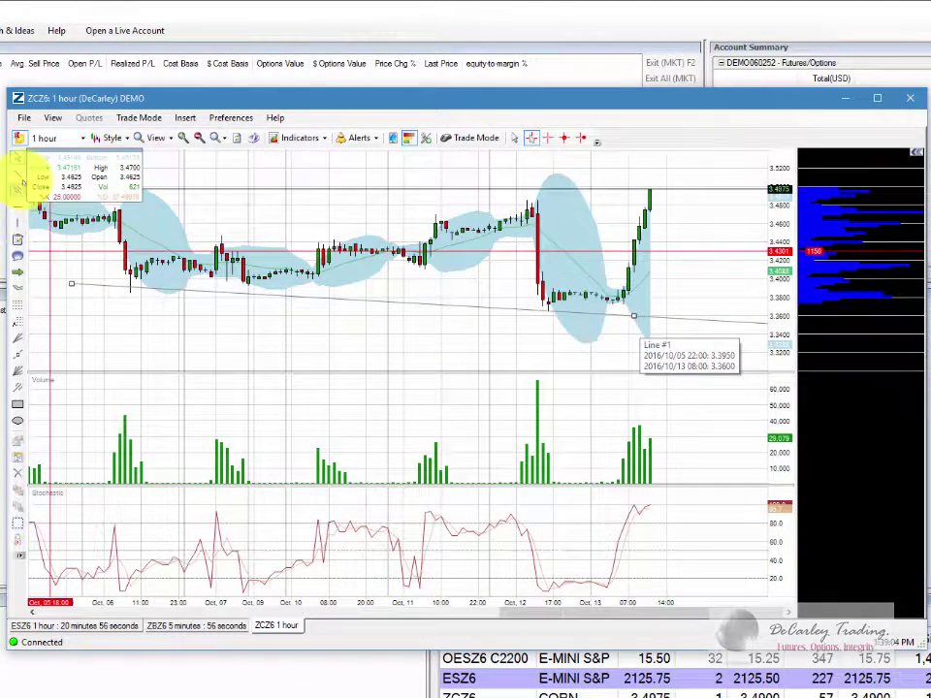
{"action": "left_click", "coordinate": [17, 173]}
{"action": "left_click_drag", "start_coordinate": [154, 209], "coordinate": [553, 198]}
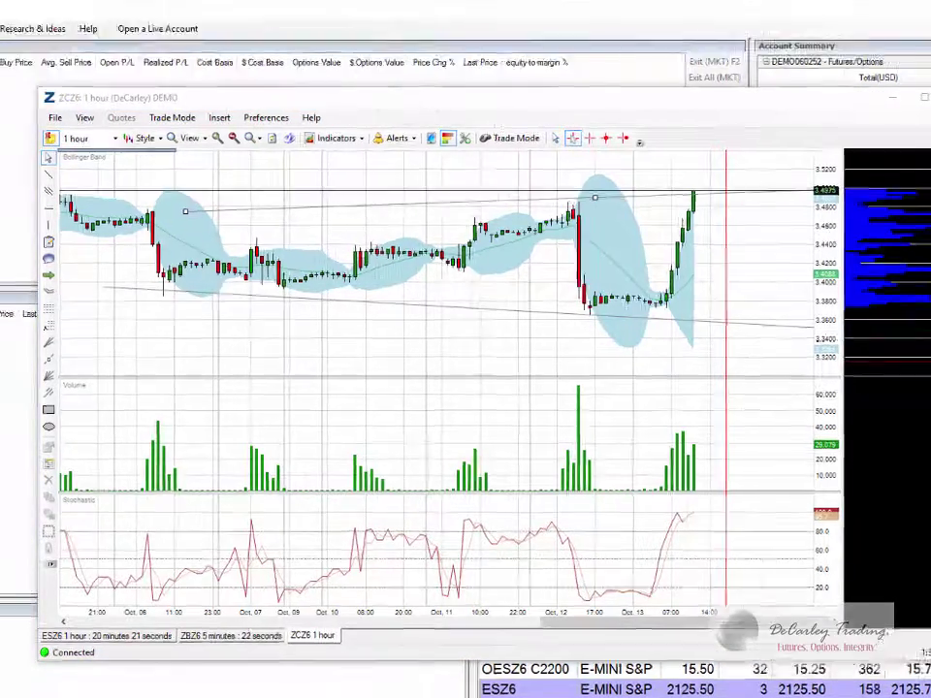
Save the current workspace and the global settings from the main trading window.
{"action": "left_click", "coordinate": [39, 117]}
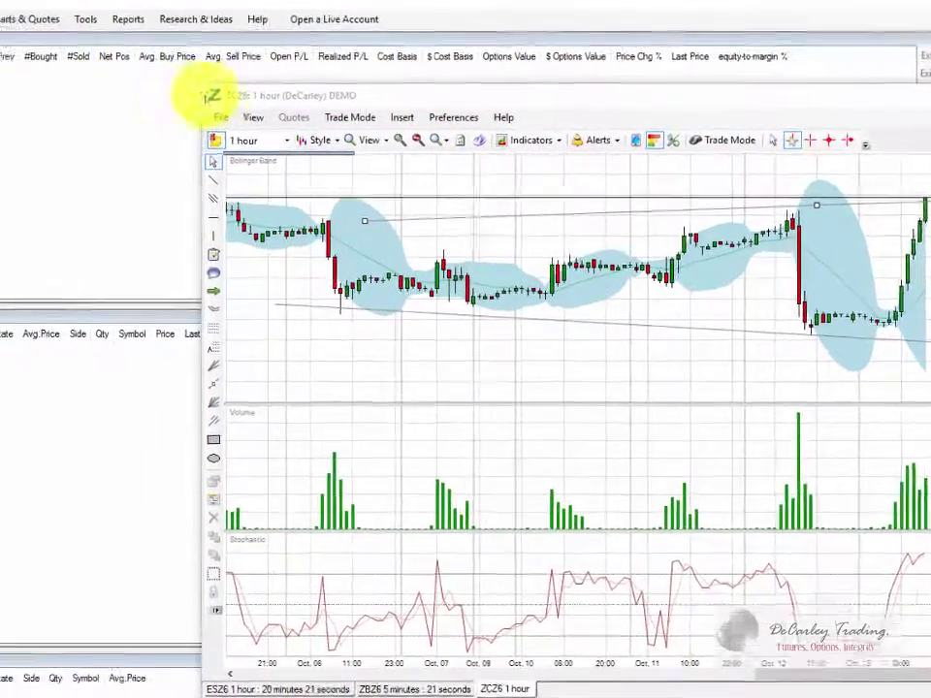
{"action": "left_click", "coordinate": [335, 118]}
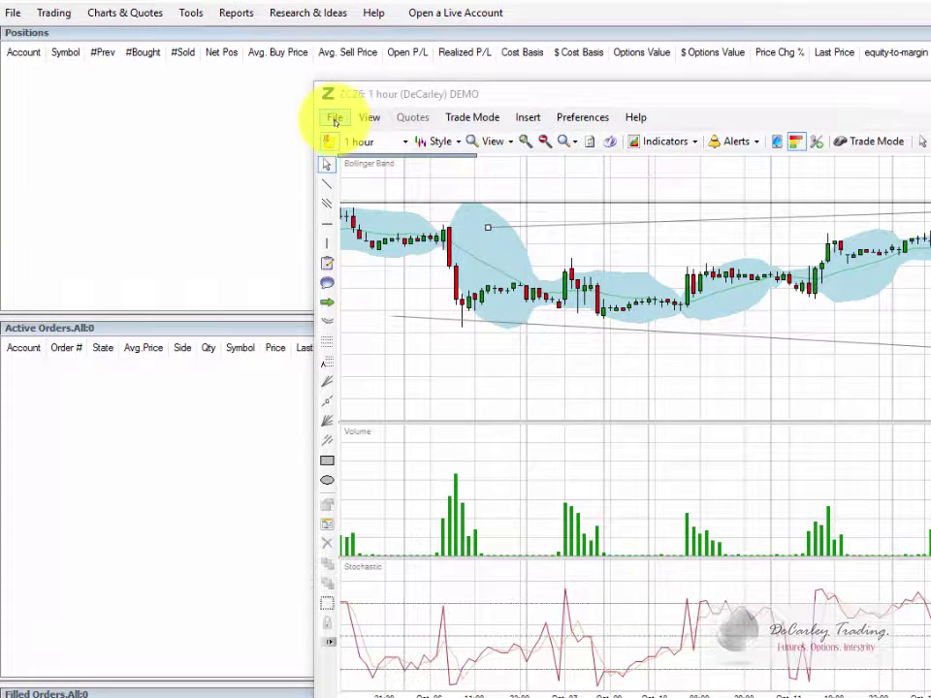
{"action": "left_click", "coordinate": [13, 14]}
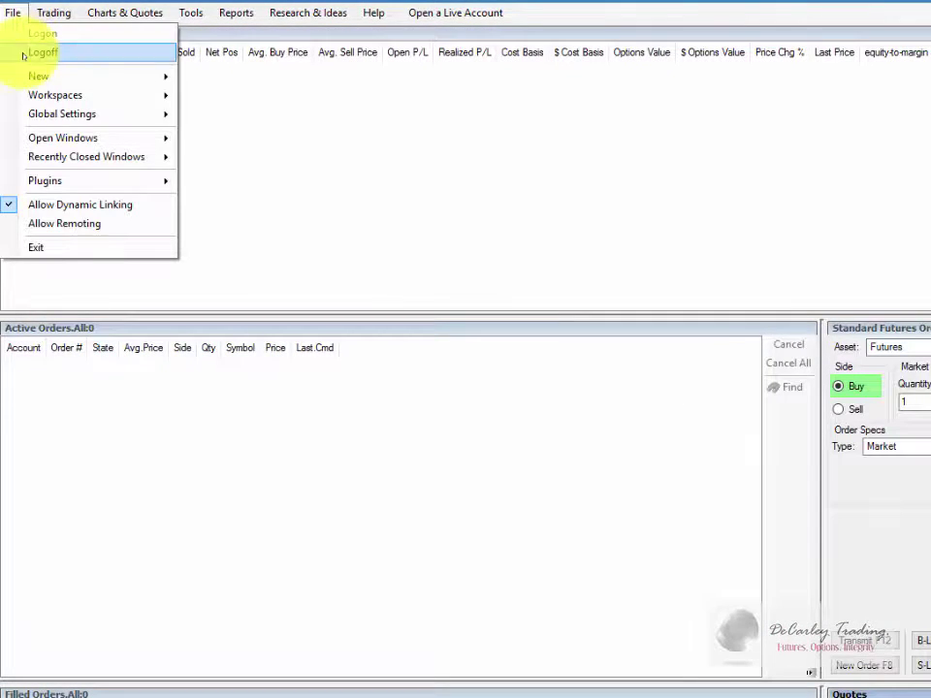
{"action": "mouse_move", "coordinate": [71, 96]}
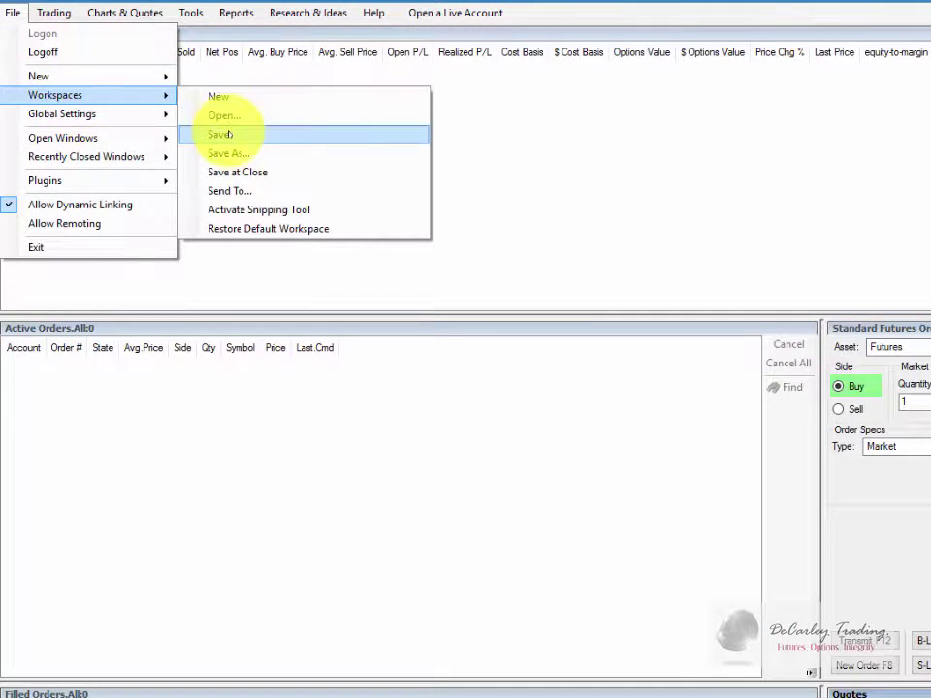
{"action": "left_click", "coordinate": [222, 133]}
{"action": "left_click", "coordinate": [12, 12]}
{"action": "mouse_move", "coordinate": [62, 114]}
{"action": "left_click", "coordinate": [218, 134]}
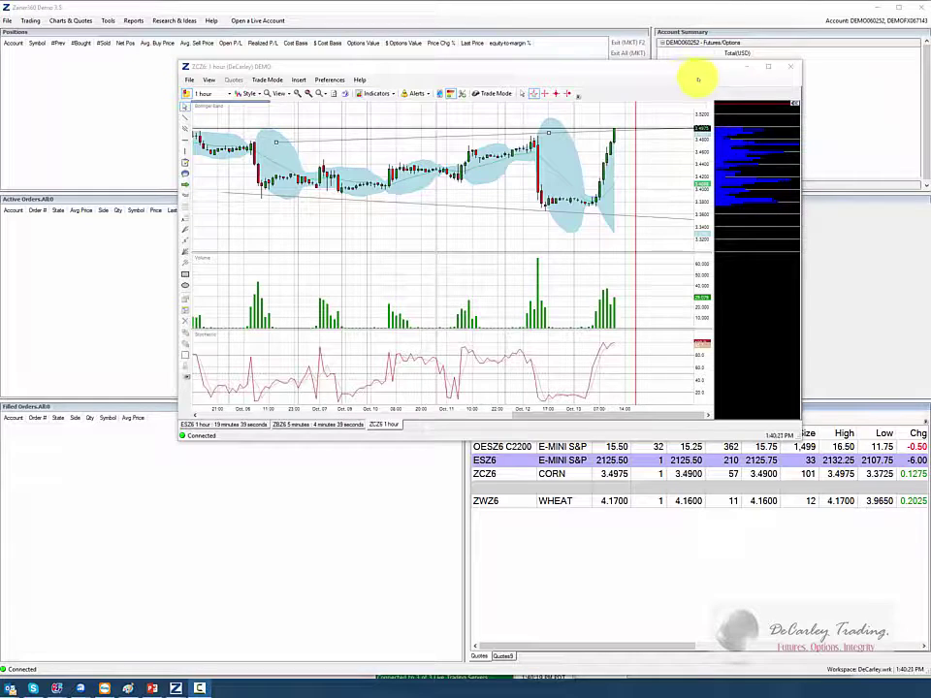
Close the chart window without saving it as a template, and open a new ESZ6 chart from the quote board.
{"action": "left_click", "coordinate": [792, 66]}
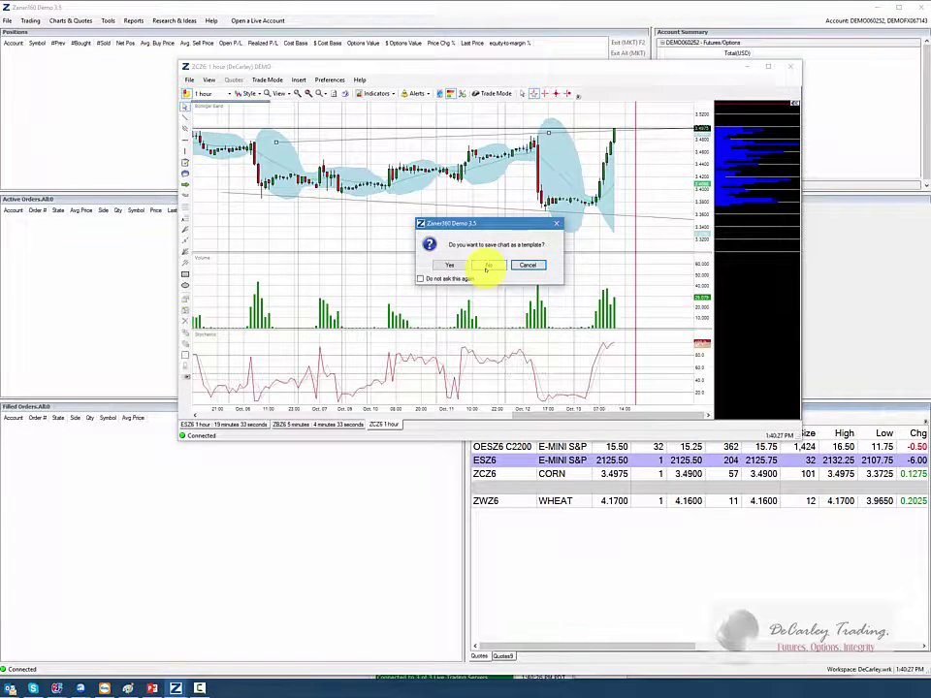
{"action": "left_click", "coordinate": [485, 265]}
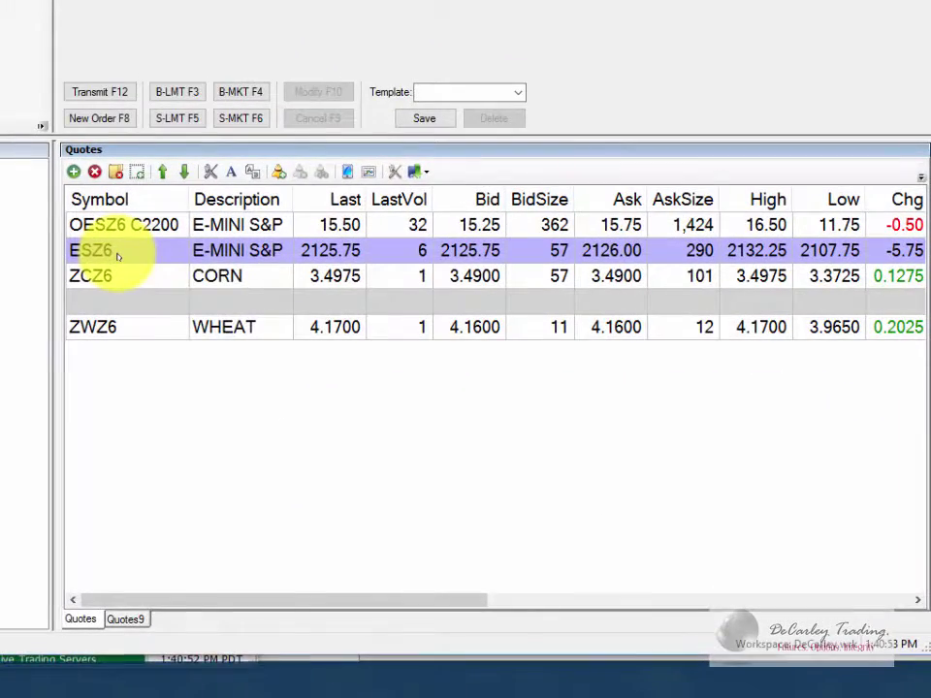
{"action": "right_click", "coordinate": [116, 254]}
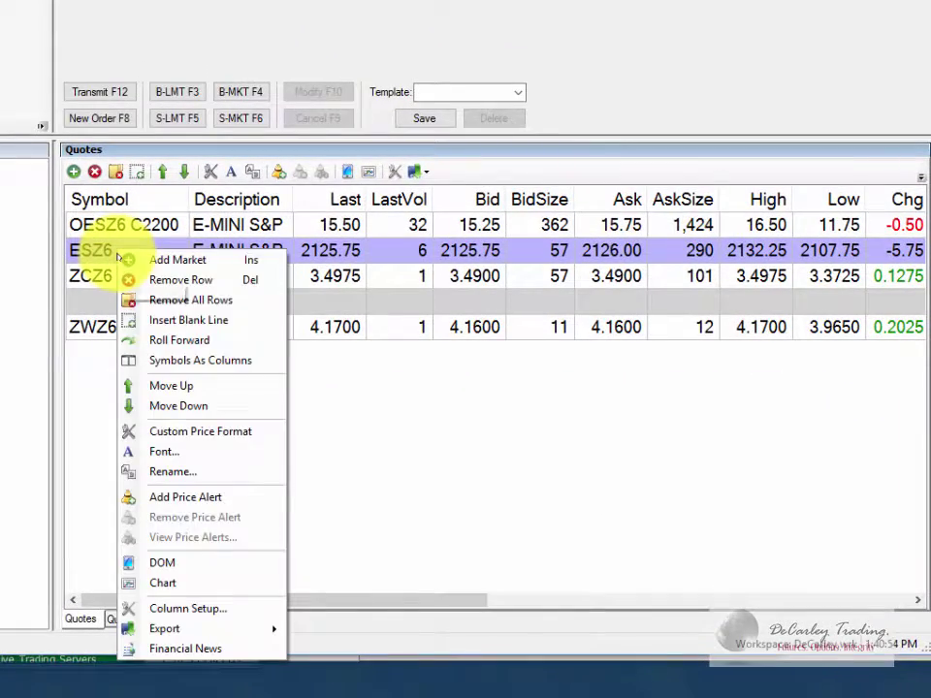
{"action": "left_click", "coordinate": [163, 583]}
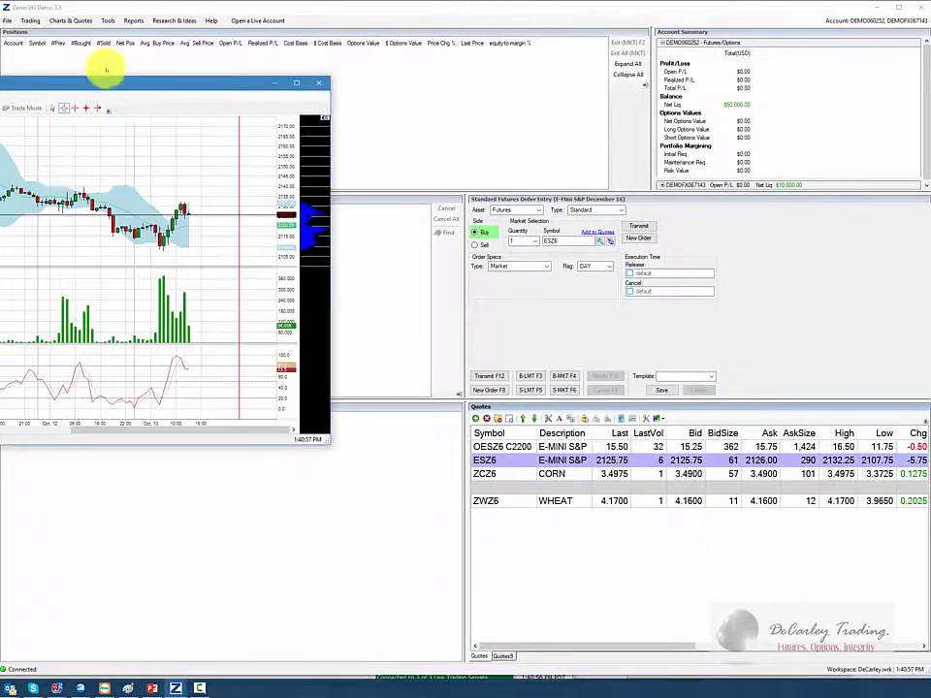
{"action": "left_click_drag", "start_coordinate": [76, 79], "coordinate": [520, 122]}
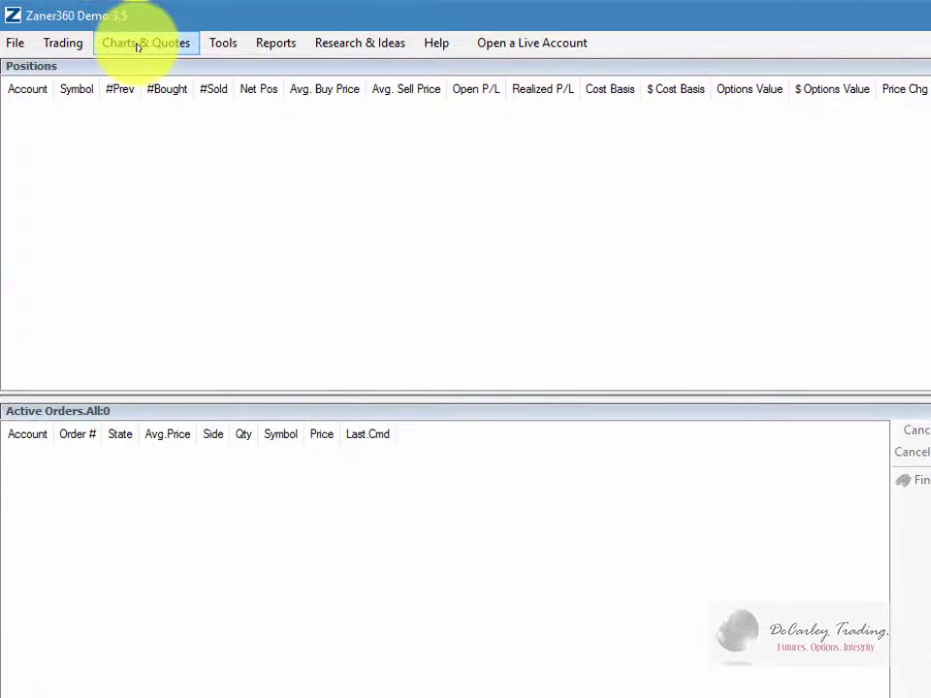
Create another new chart from the main window, choosing ESZ6 as its contract.
{"action": "left_click", "coordinate": [138, 45]}
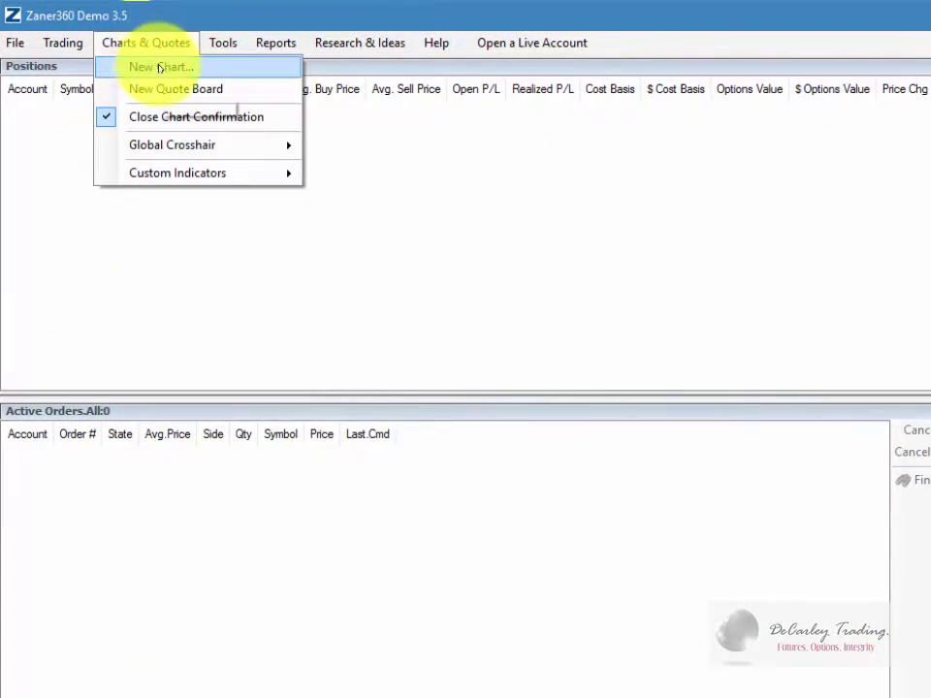
{"action": "left_click", "coordinate": [161, 67]}
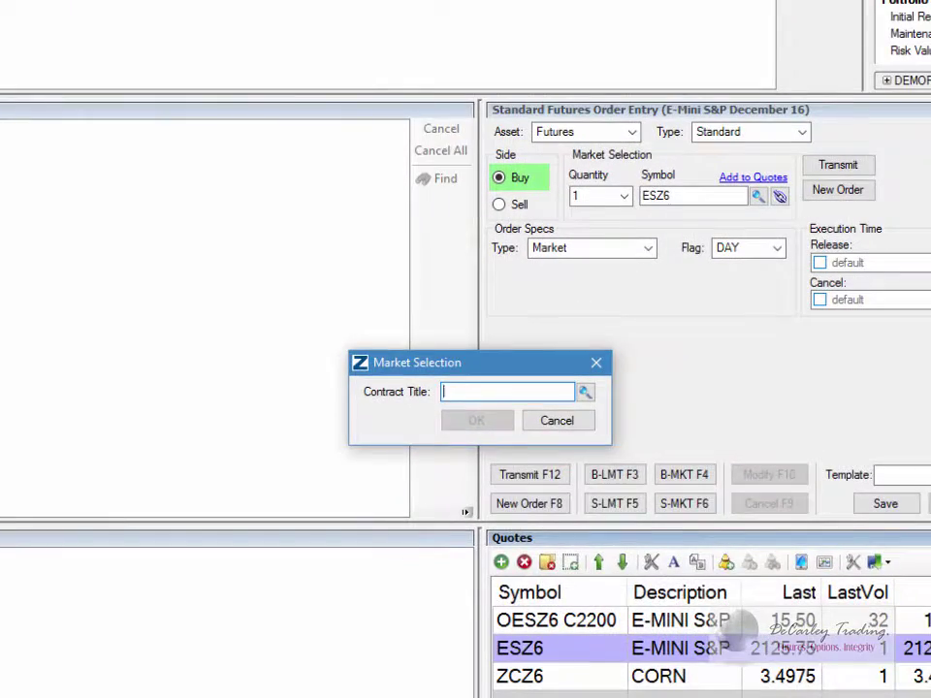
{"action": "type", "text": "es"}
{"action": "key", "text": "Return"}
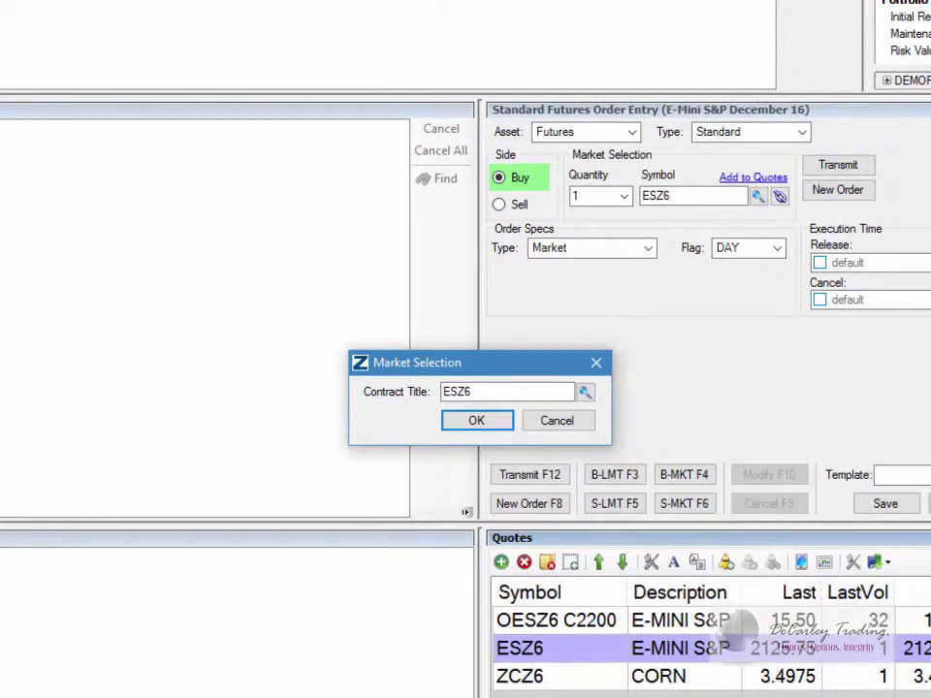
{"action": "left_click", "coordinate": [476, 420]}
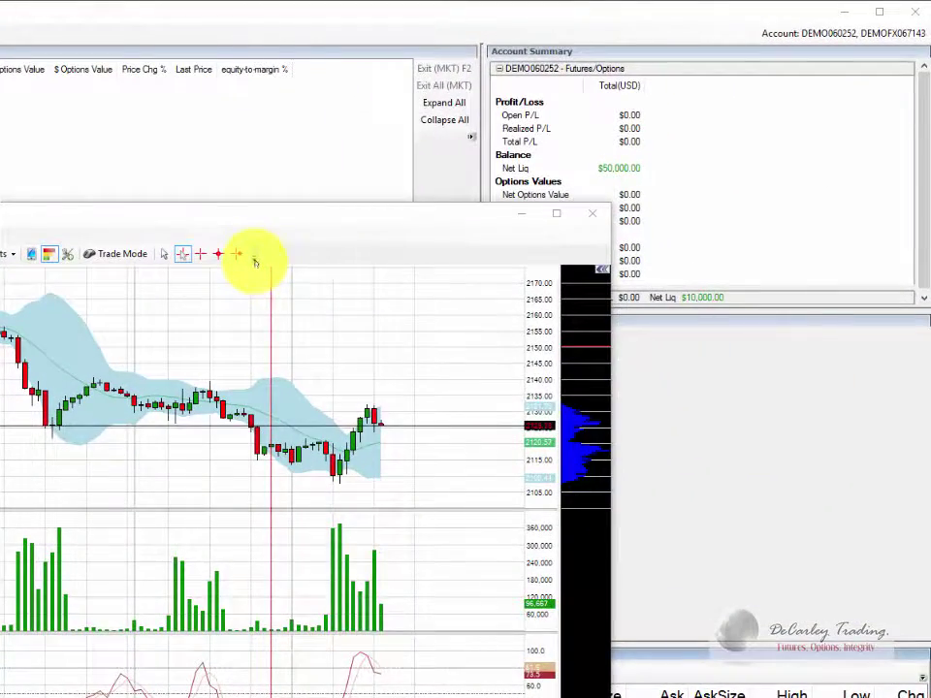
Review which standard buttons can be added to or removed from the ESZ6 chart's toolbar.
{"action": "left_click", "coordinate": [254, 262]}
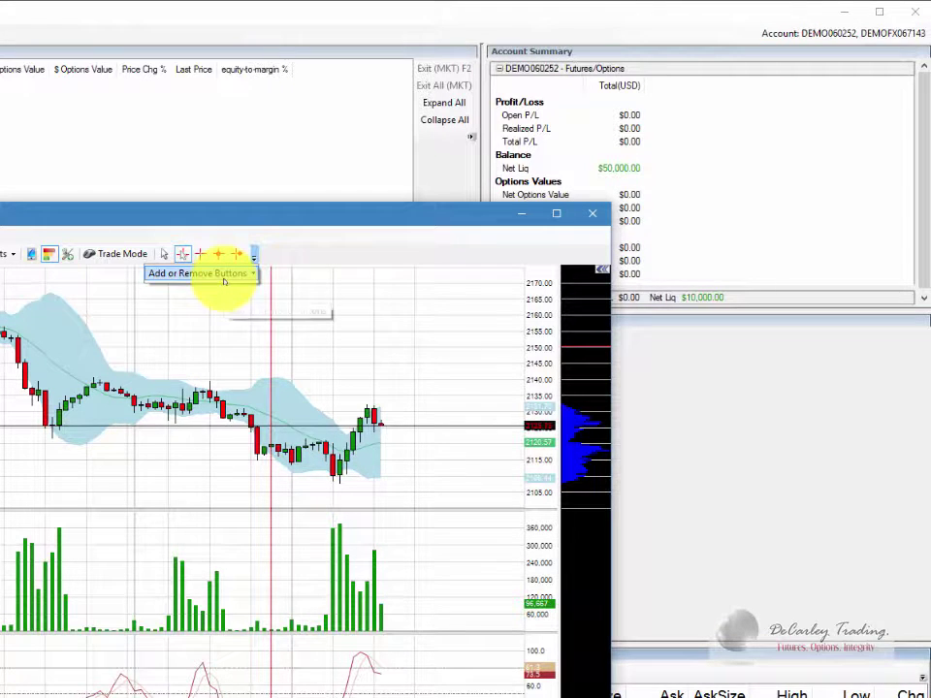
{"action": "mouse_move", "coordinate": [251, 278]}
{"action": "mouse_move", "coordinate": [312, 277]}
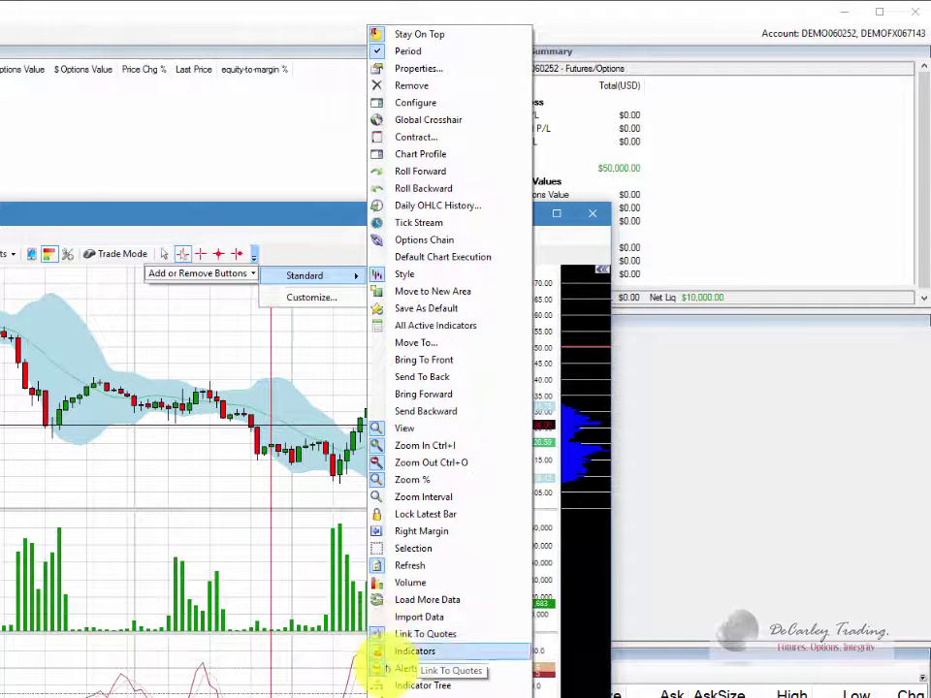
{"action": "left_click", "coordinate": [268, 213]}
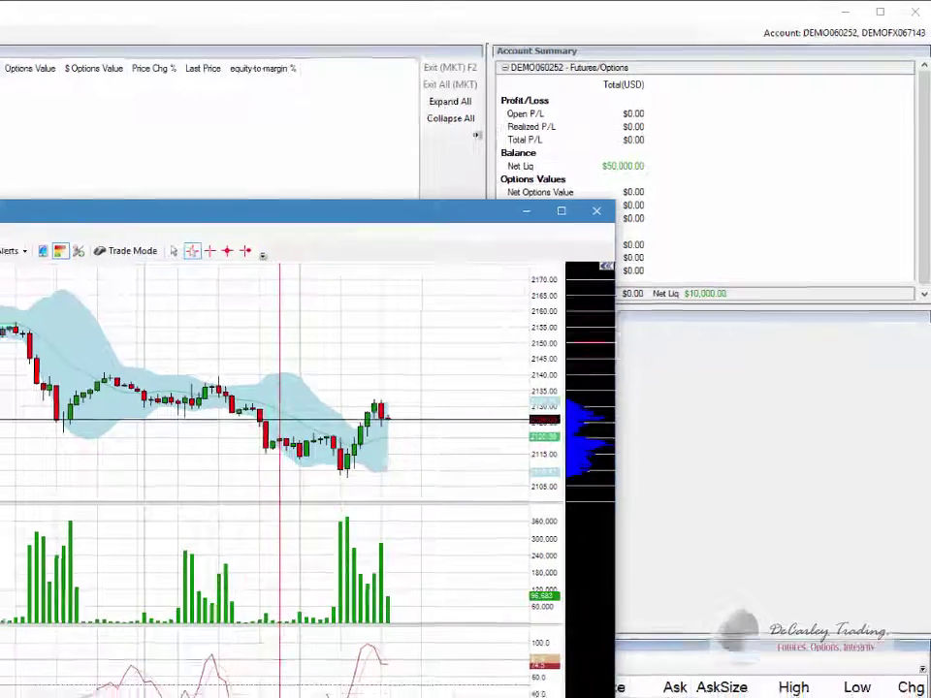